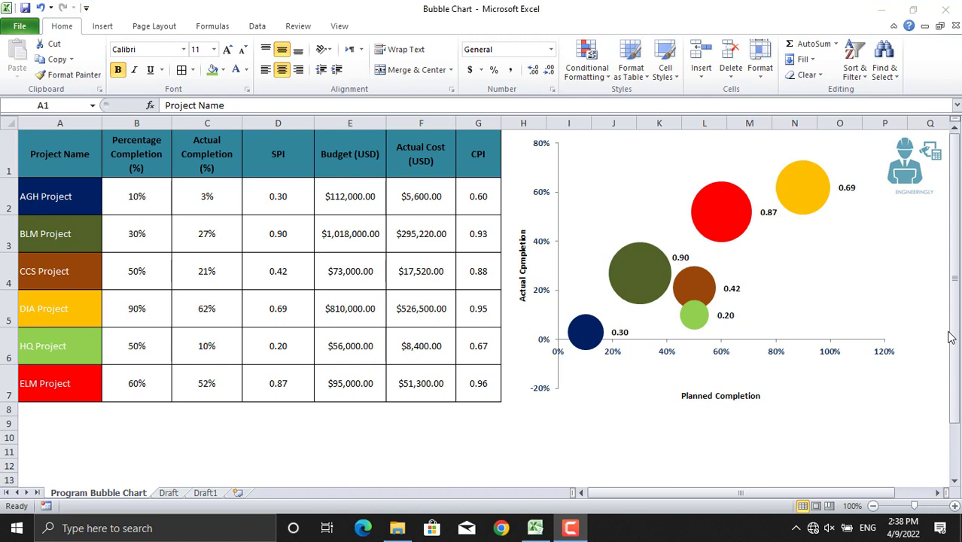
- Inspect the data points of the finished example bubble chart
{"action": "mouse_move", "coordinate": [694, 311]}
{"action": "mouse_move", "coordinate": [813, 195]}
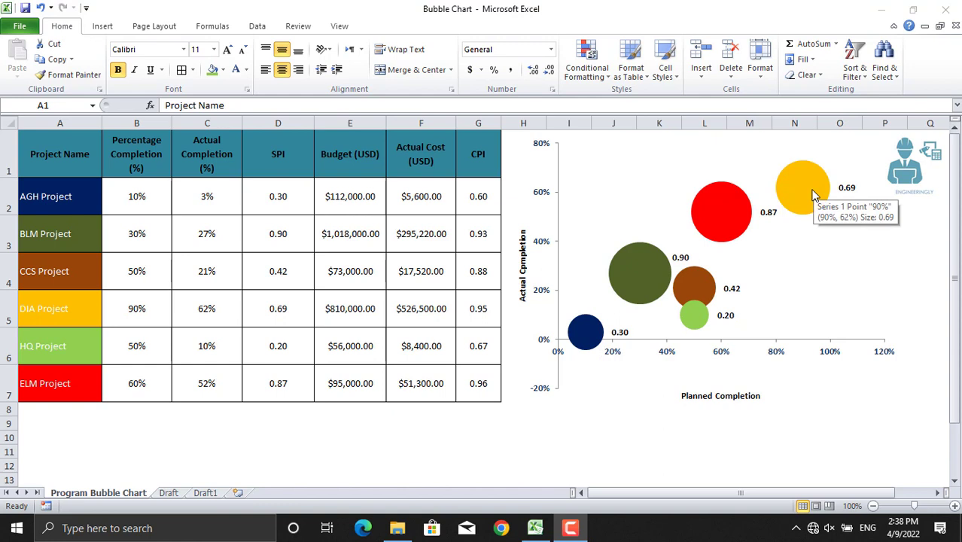
{"action": "mouse_move", "coordinate": [714, 241]}
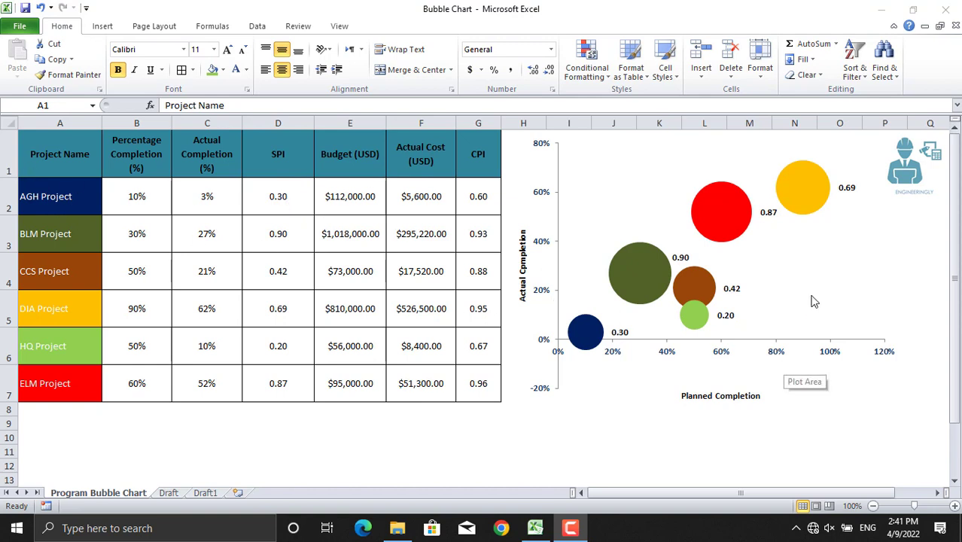
{"action": "mouse_move", "coordinate": [590, 351]}
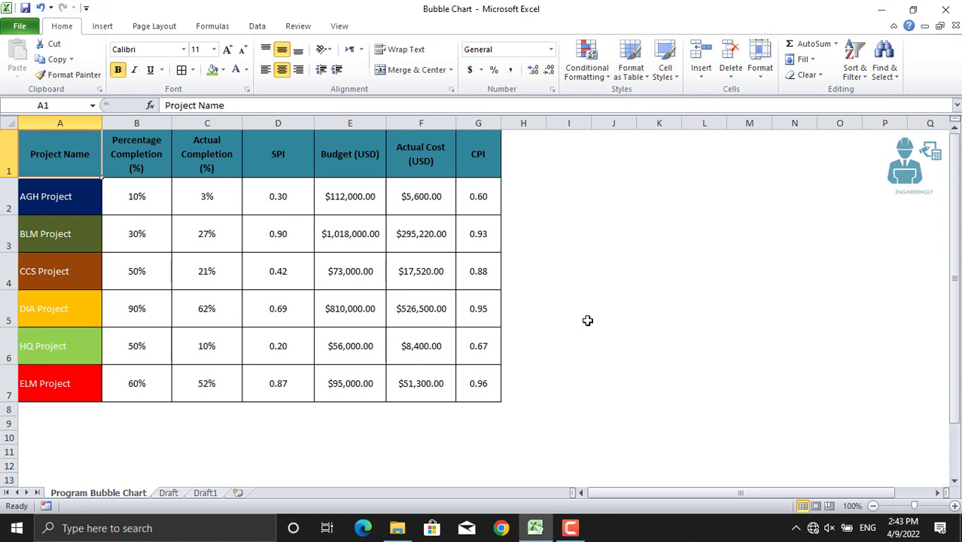
- Select B2:D7 (planned, actual, SPI) and open the Bubble types under Other Charts
{"action": "double_click", "coordinate": [262, 438]}
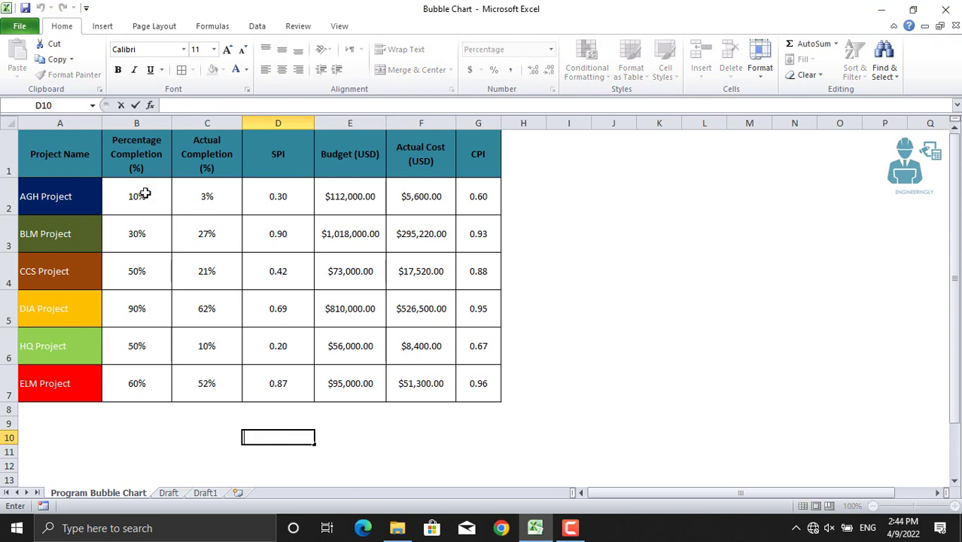
{"action": "left_click", "coordinate": [145, 193]}
{"action": "left_click_drag", "start_coordinate": [145, 194], "coordinate": [249, 366]}
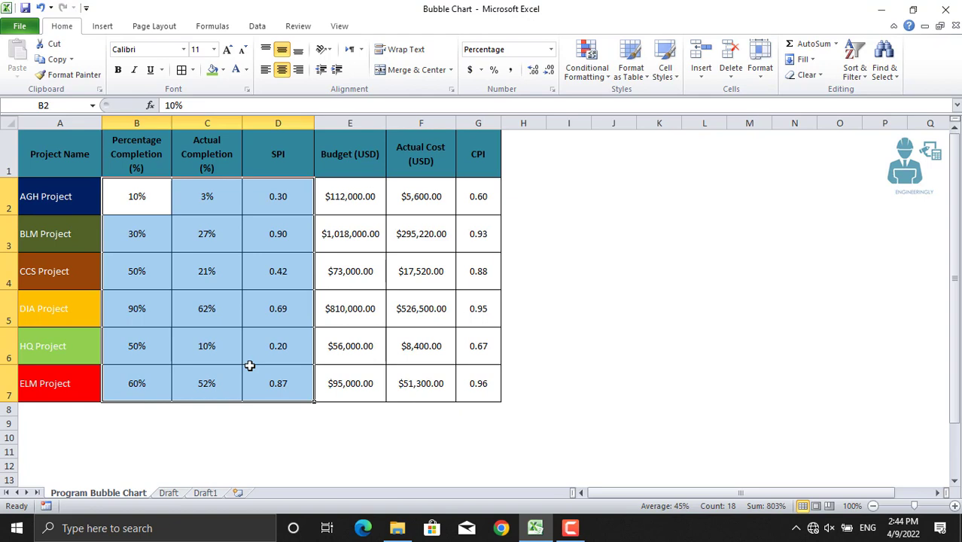
{"action": "left_click", "coordinate": [101, 27]}
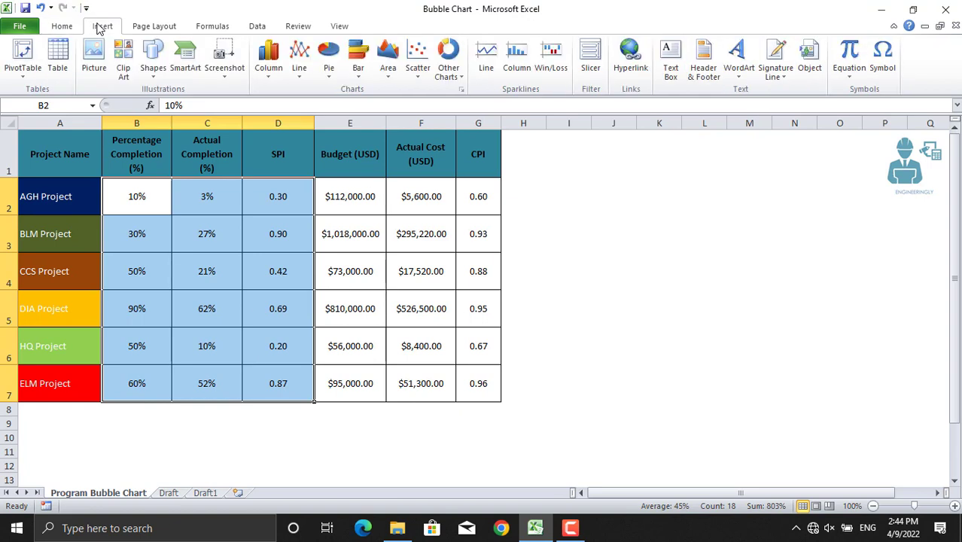
{"action": "left_click", "coordinate": [458, 74]}
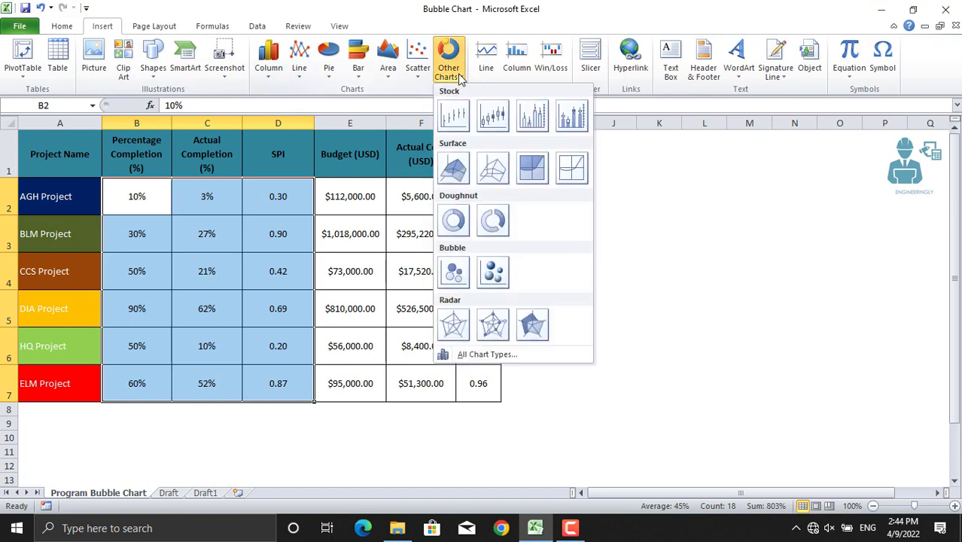
- Insert a bubble chart, move it right of the project table, and enlarge it
{"action": "left_click", "coordinate": [454, 275]}
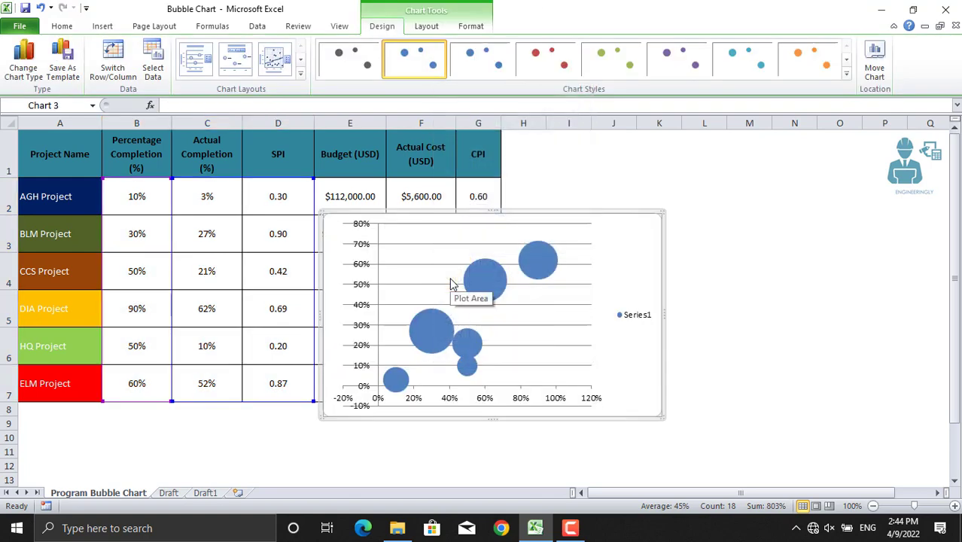
{"action": "left_click_drag", "start_coordinate": [580, 213], "coordinate": [762, 131]}
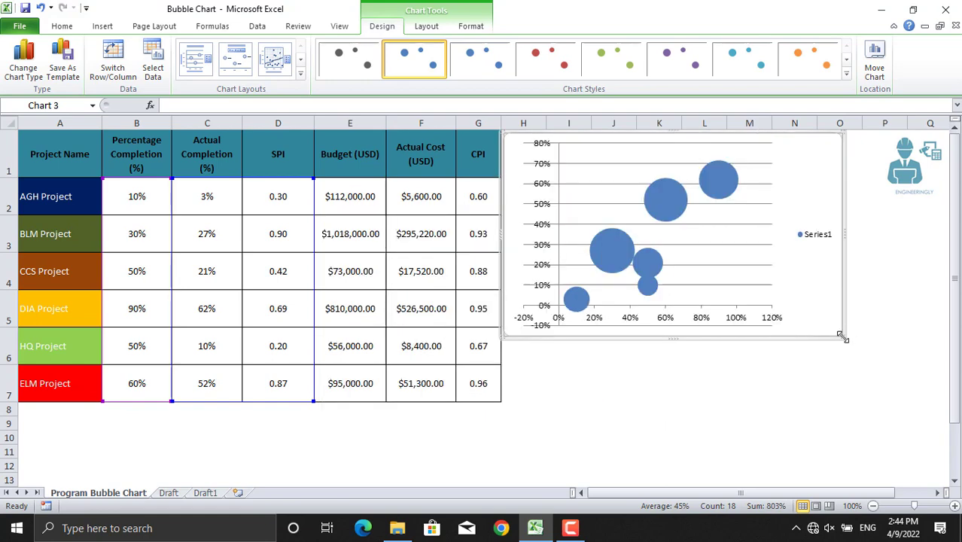
{"action": "left_click_drag", "start_coordinate": [842, 338], "coordinate": [890, 405]}
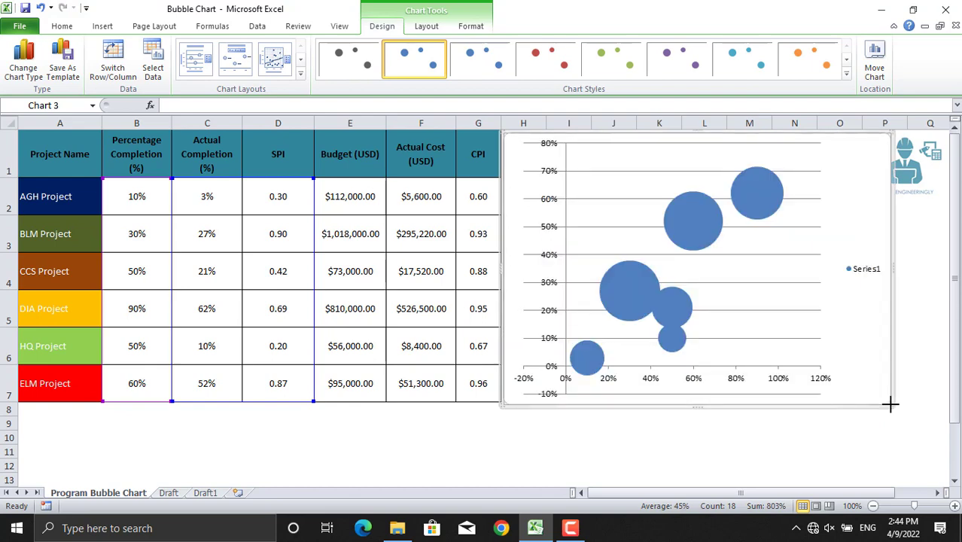
{"action": "left_click", "coordinate": [526, 381]}
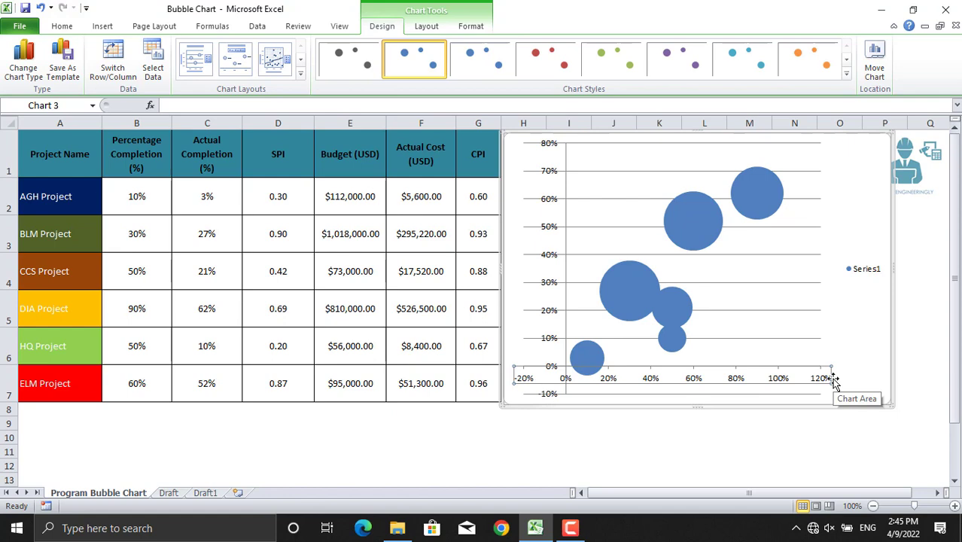
- Fix the horizontal axis minimum at 0 and maximum at 1 in Format Axis
{"action": "right_click", "coordinate": [608, 385]}
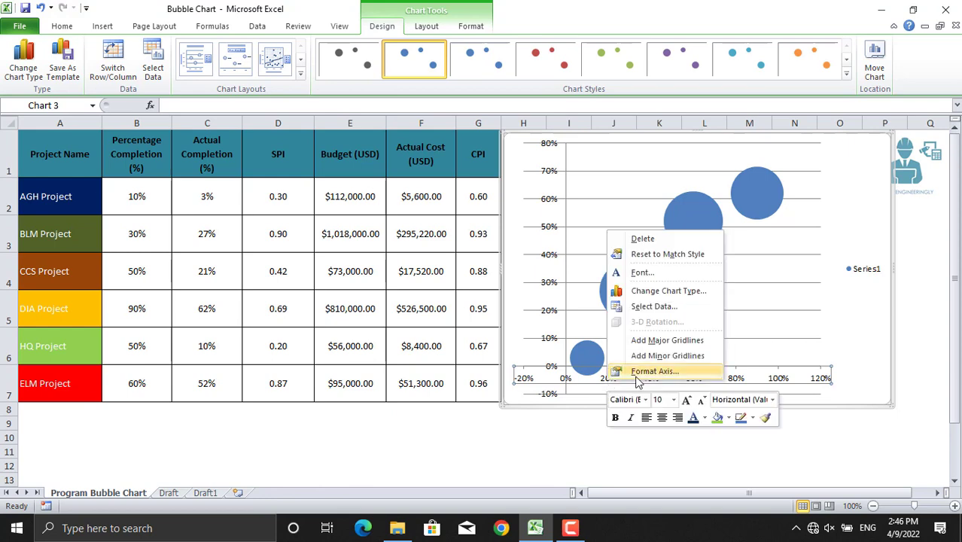
{"action": "left_click", "coordinate": [638, 371]}
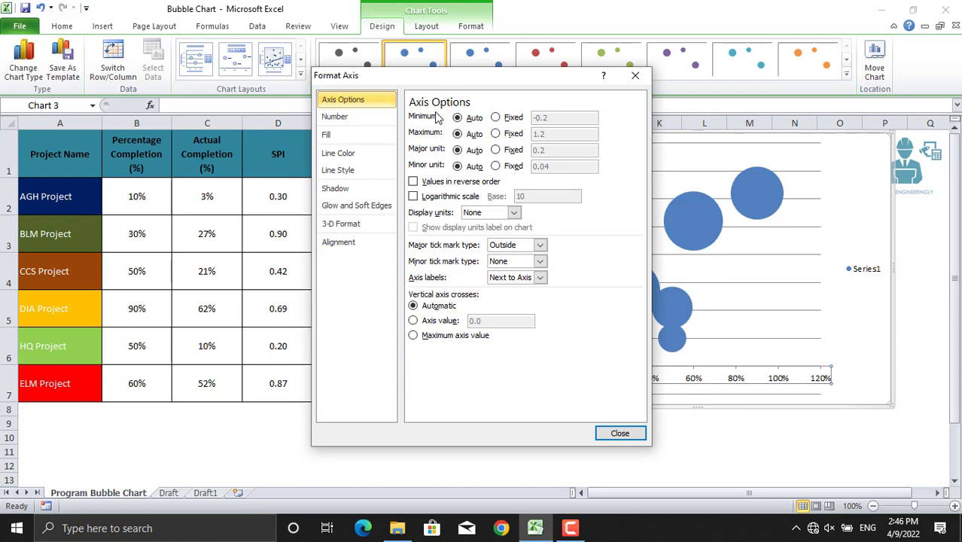
{"action": "left_click", "coordinate": [497, 118]}
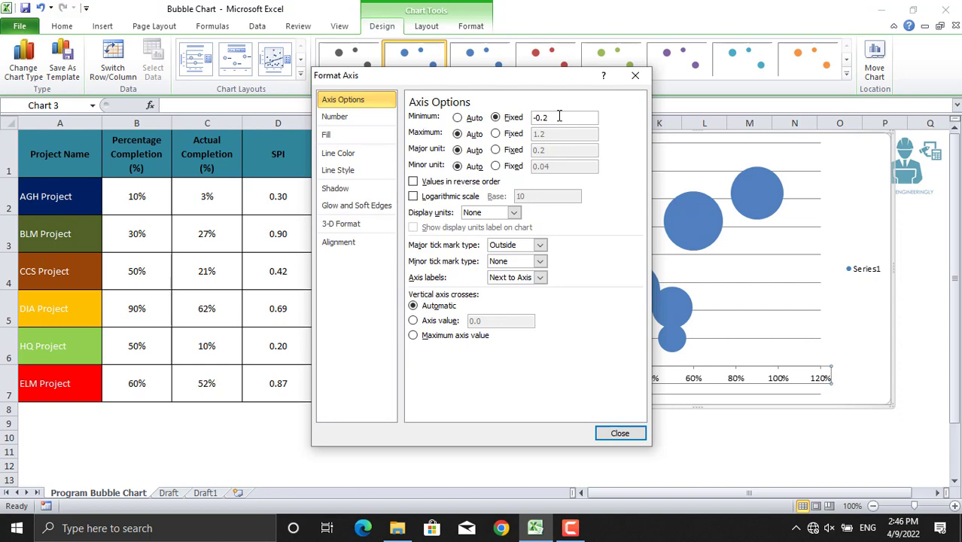
{"action": "left_click_drag", "start_coordinate": [559, 117], "coordinate": [525, 118]}
{"action": "type", "text": "0"}
{"action": "left_click", "coordinate": [507, 136]}
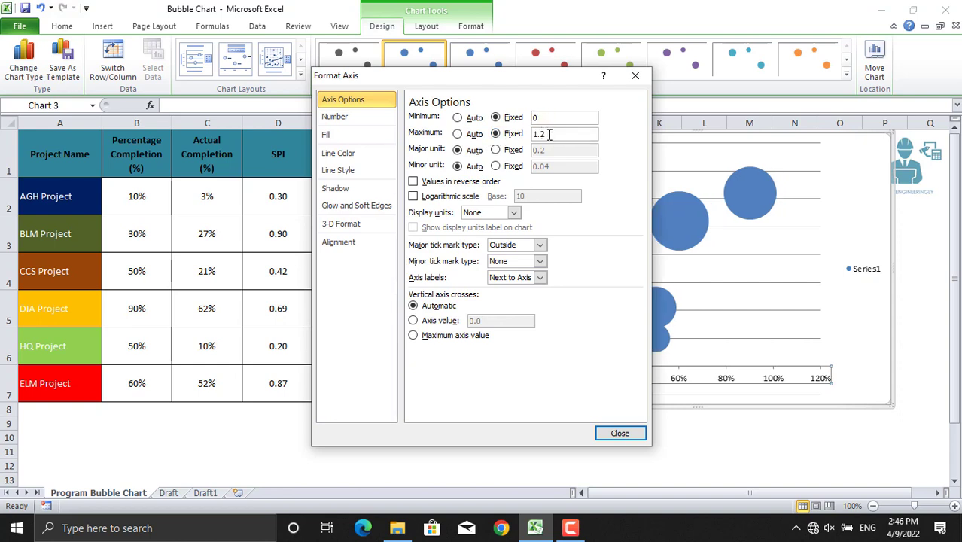
{"action": "left_click_drag", "start_coordinate": [550, 135], "coordinate": [527, 134]}
{"action": "type", "text": "1"}
{"action": "left_click", "coordinate": [612, 433]}
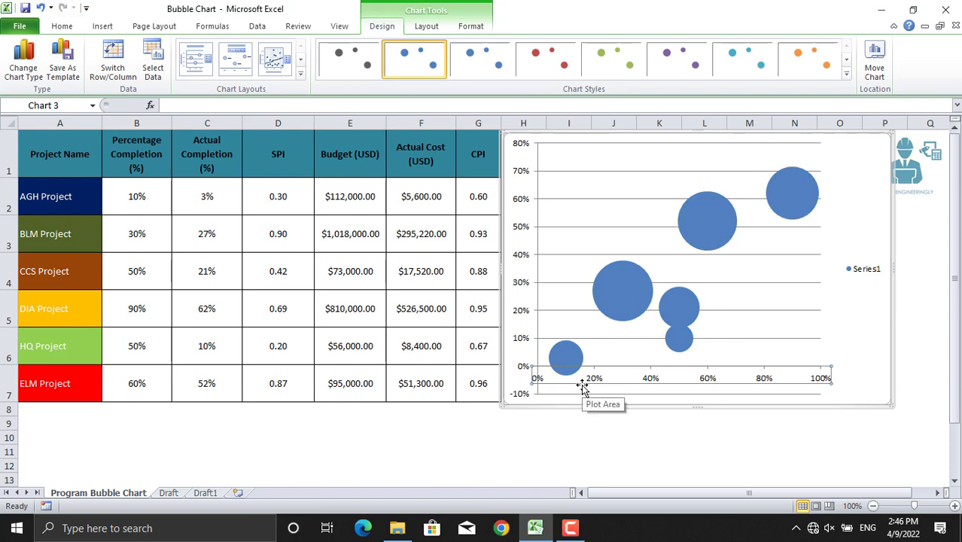
- Fix the vertical axis major and minor units at 0.2, then click cell J10
{"action": "left_click", "coordinate": [523, 341]}
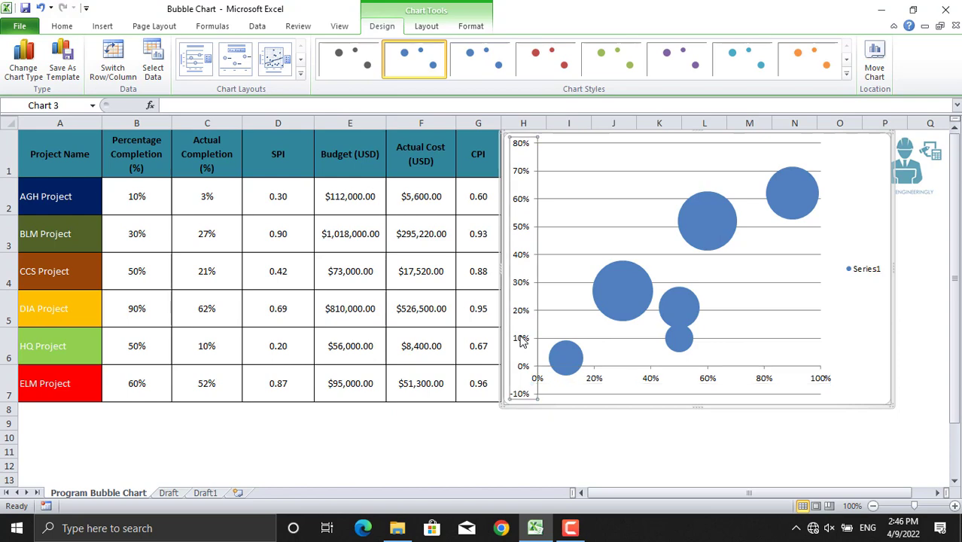
{"action": "right_click", "coordinate": [523, 340]}
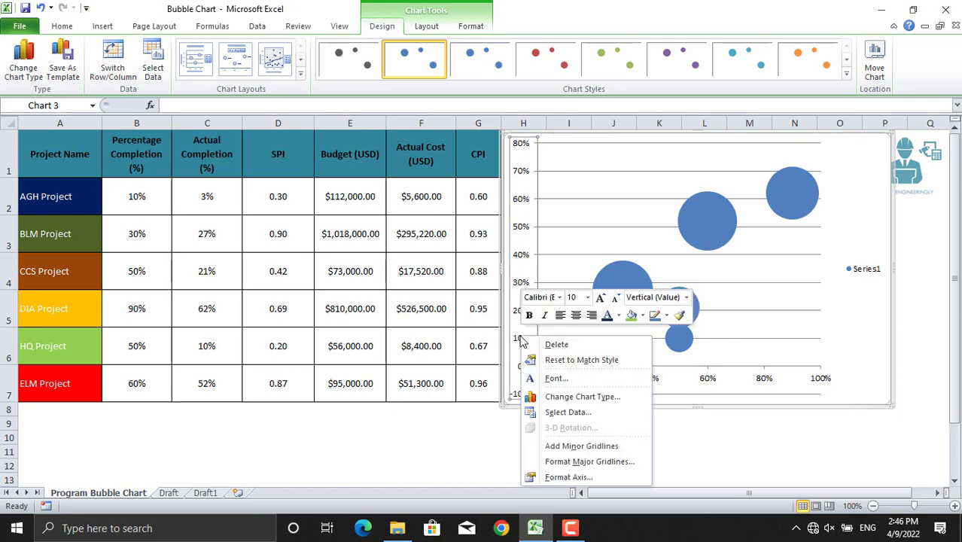
{"action": "left_click", "coordinate": [569, 477]}
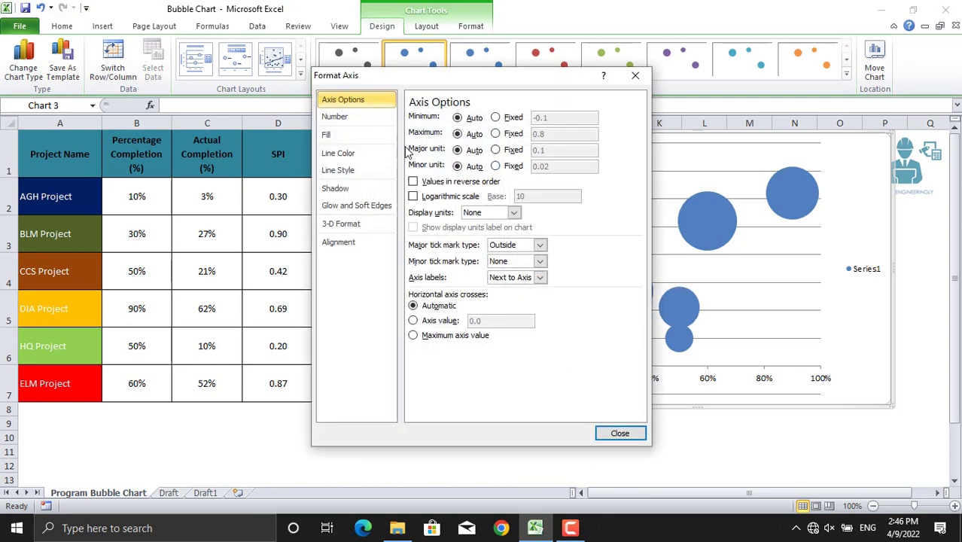
{"action": "left_click", "coordinate": [503, 150]}
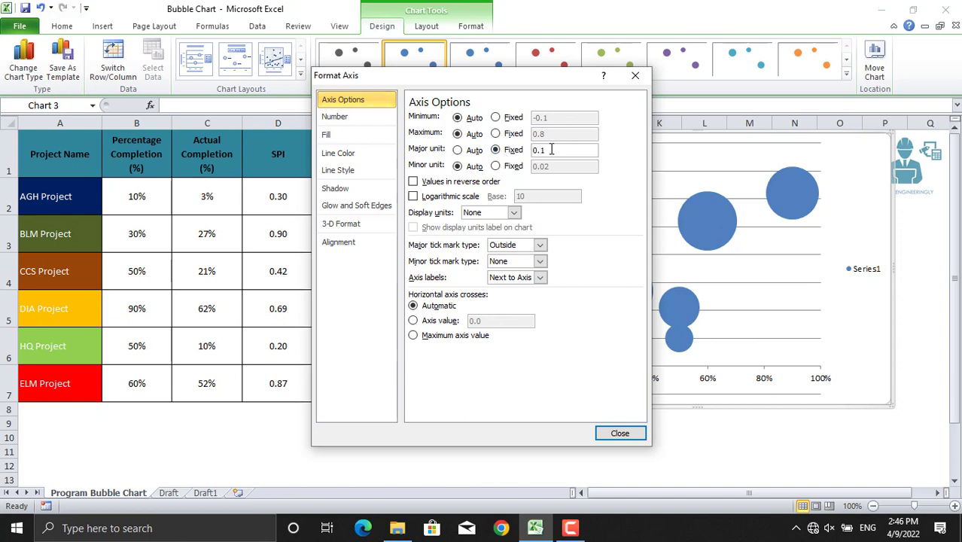
{"action": "left_click", "coordinate": [551, 149]}
{"action": "key", "text": "BackSpace"}
{"action": "type", "text": "2"}
{"action": "left_click", "coordinate": [496, 166]}
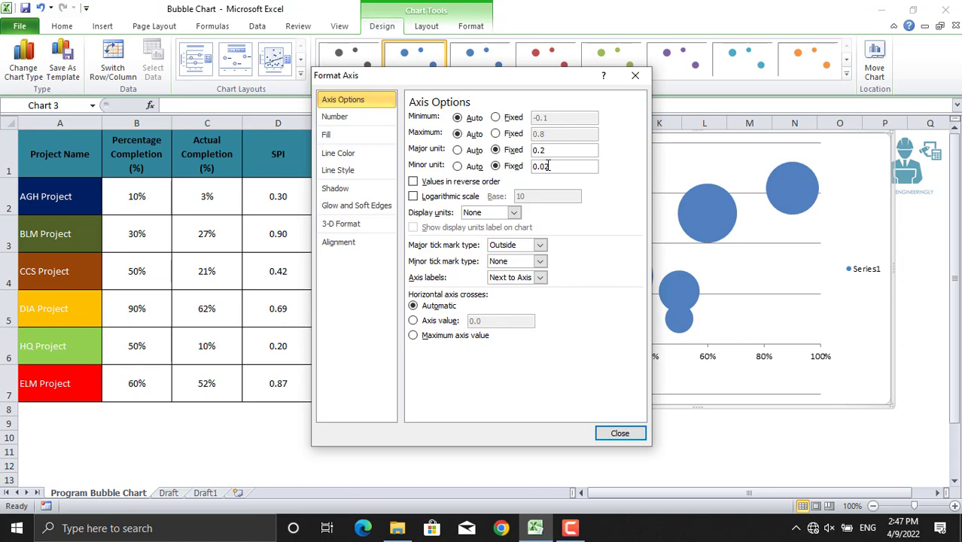
{"action": "left_click_drag", "start_coordinate": [552, 167], "coordinate": [544, 167]}
{"action": "type", "text": "2"}
{"action": "left_click", "coordinate": [628, 437]}
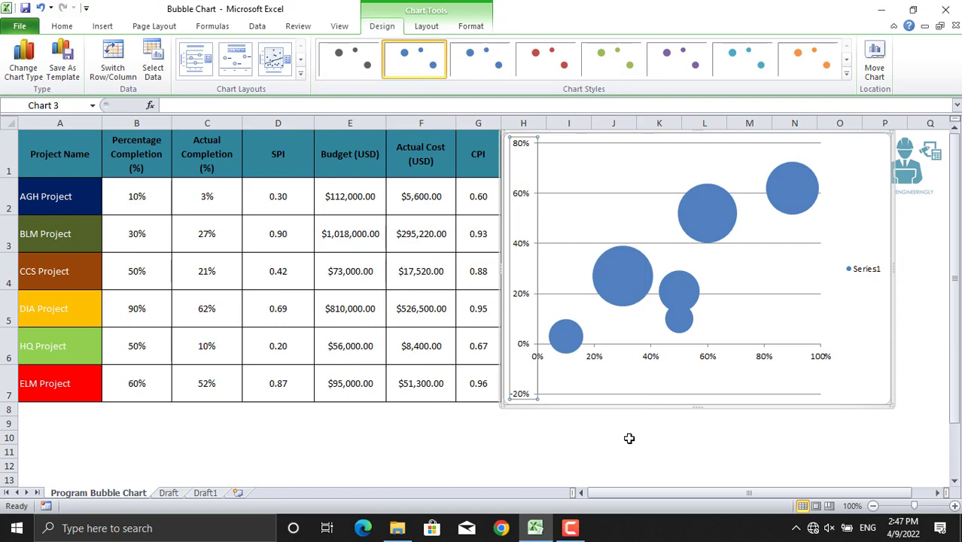
{"action": "left_click", "coordinate": [625, 439]}
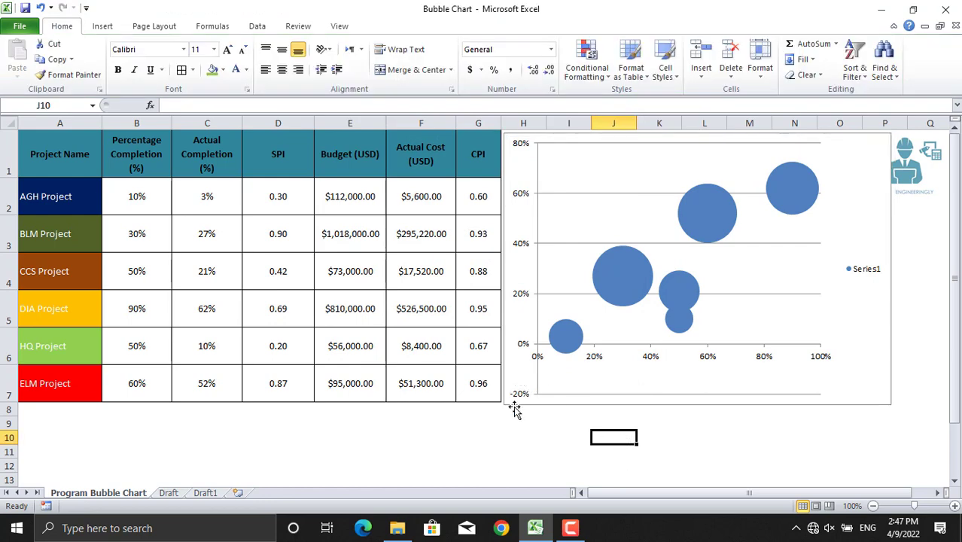
{"action": "mouse_move", "coordinate": [581, 348]}
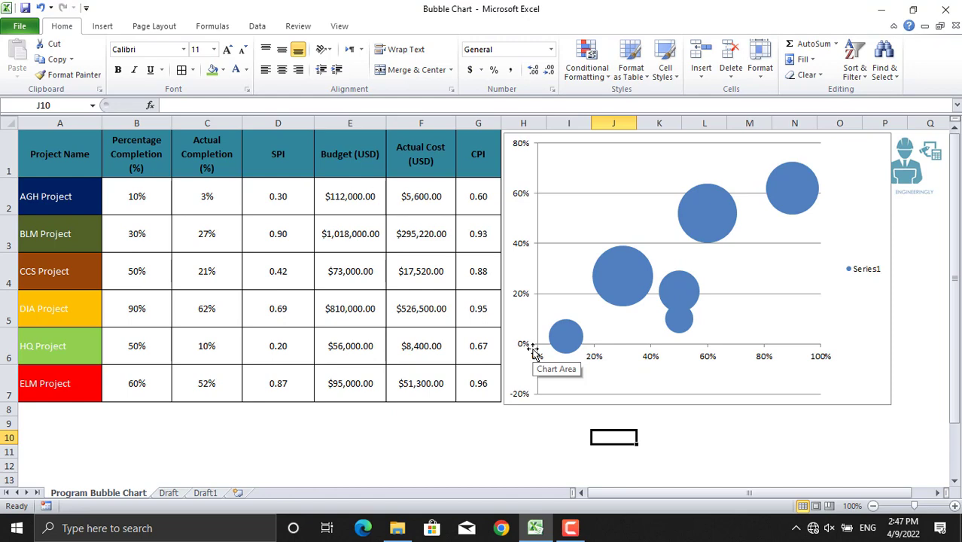
- Delete the Series1 legend and fill the 10% bubble dark navy
{"action": "left_click", "coordinate": [871, 271]}
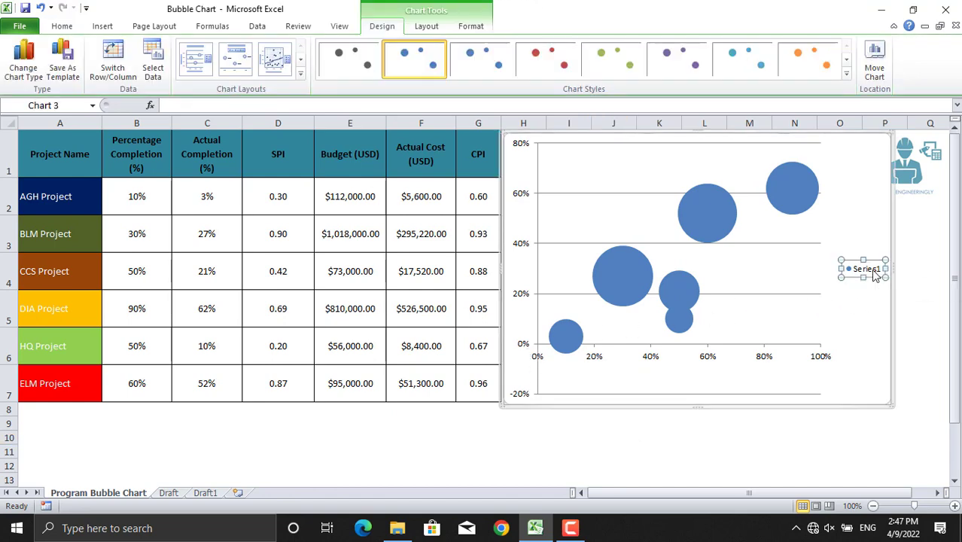
{"action": "key", "text": "Delete"}
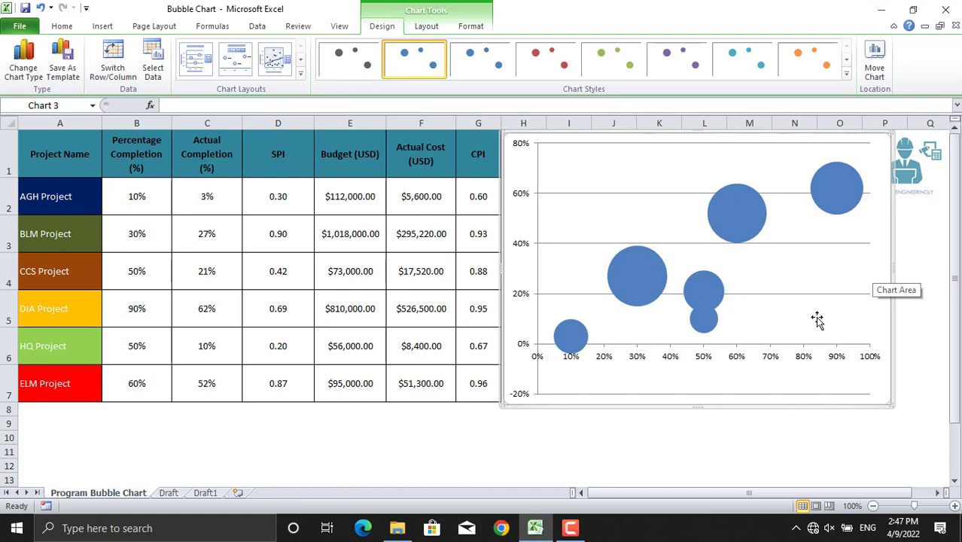
{"action": "left_click", "coordinate": [574, 341]}
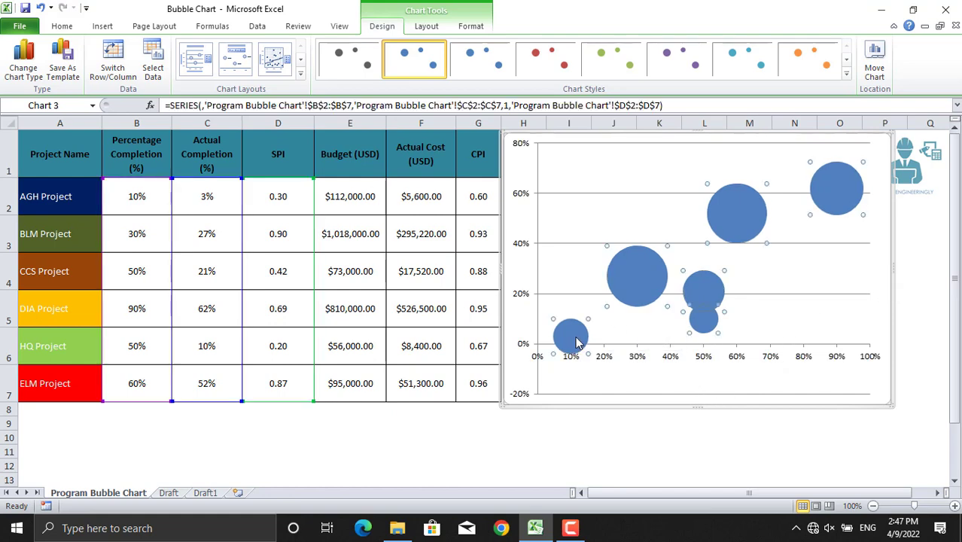
{"action": "left_click", "coordinate": [574, 340]}
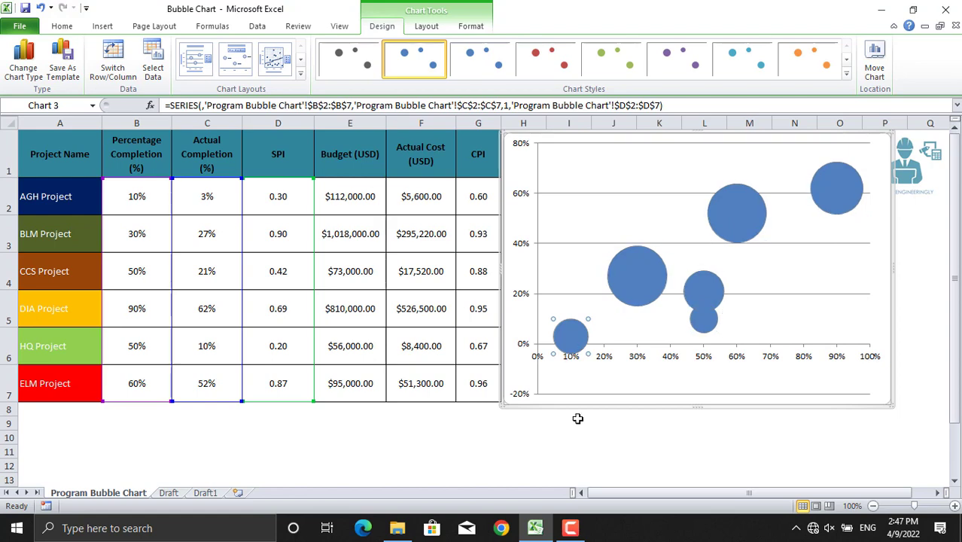
{"action": "left_click", "coordinate": [569, 440]}
{"action": "mouse_move", "coordinate": [576, 354]}
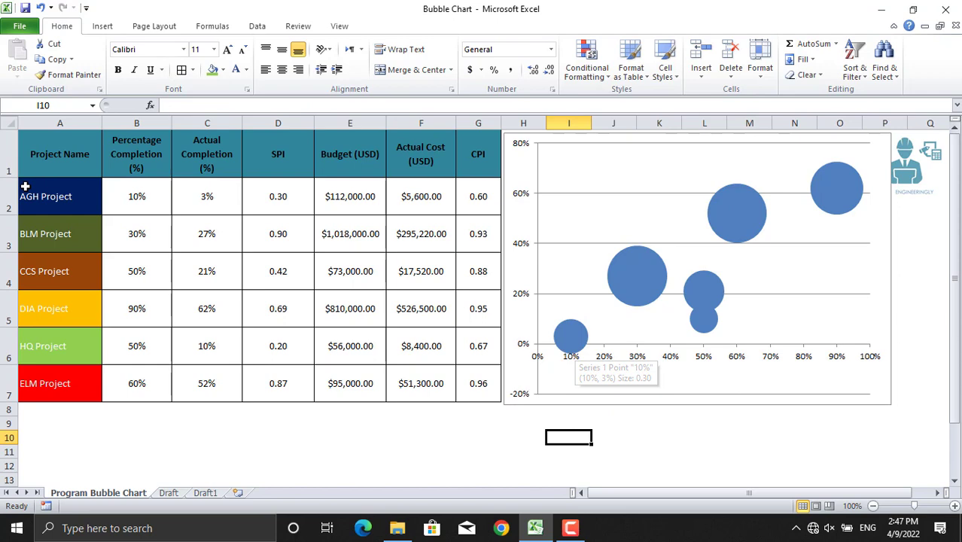
{"action": "left_click", "coordinate": [585, 341]}
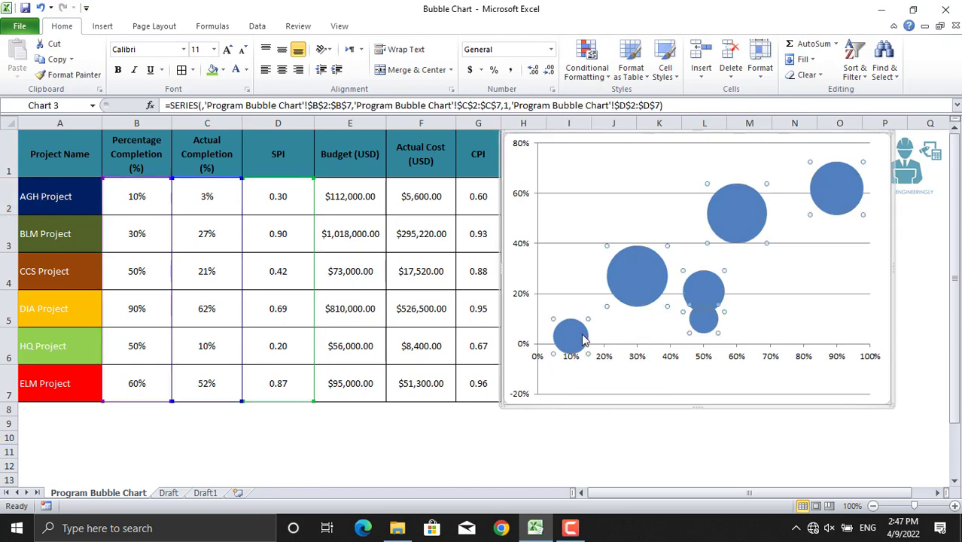
{"action": "left_click", "coordinate": [586, 340]}
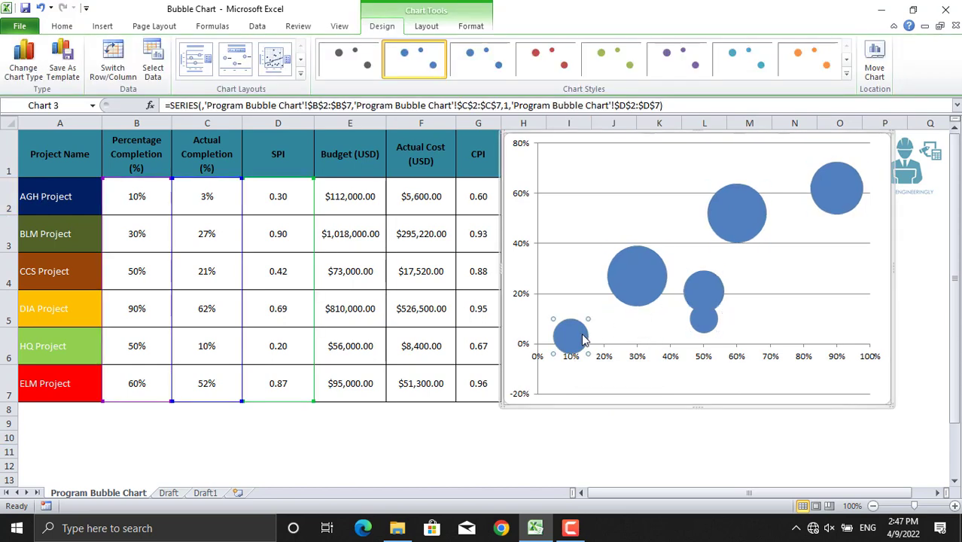
{"action": "left_click", "coordinate": [471, 26]}
{"action": "left_click", "coordinate": [429, 43]}
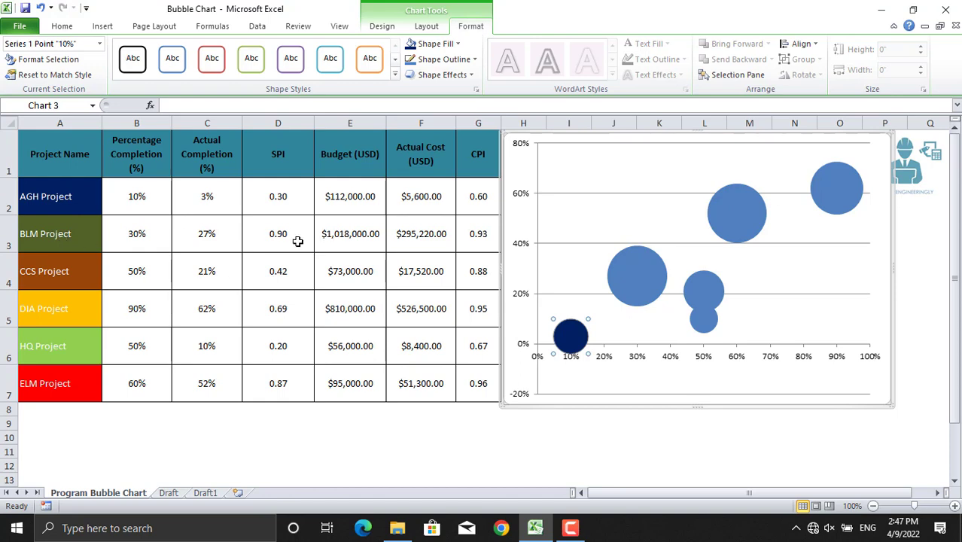
- Fill the 30% bubble dark olive and the 50%, 21% bubble dark orange
{"action": "left_click", "coordinate": [638, 293]}
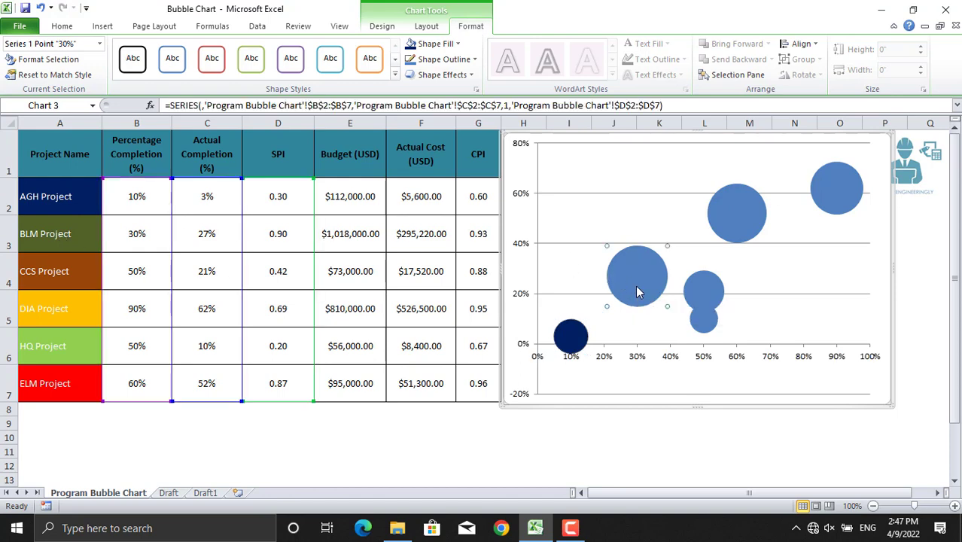
{"action": "left_click", "coordinate": [456, 45]}
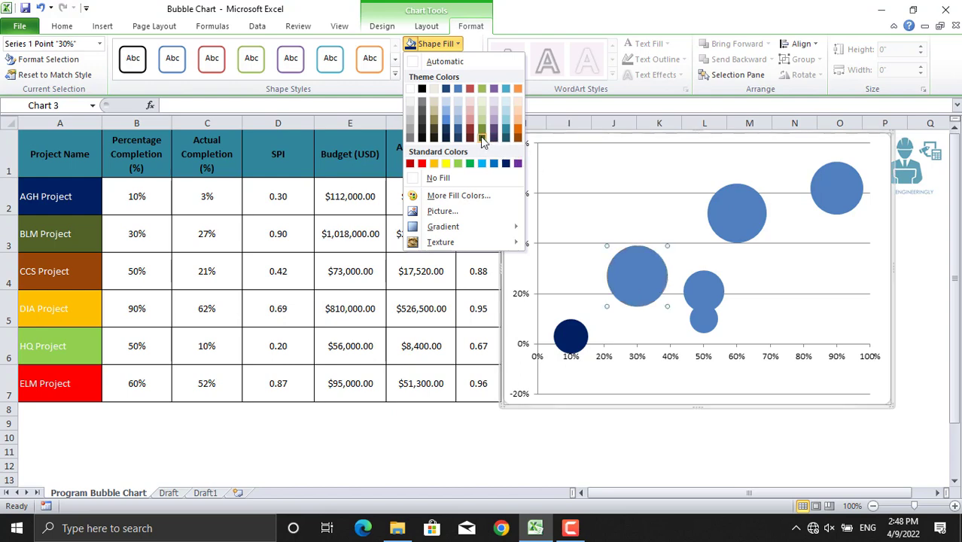
{"action": "left_click", "coordinate": [482, 139]}
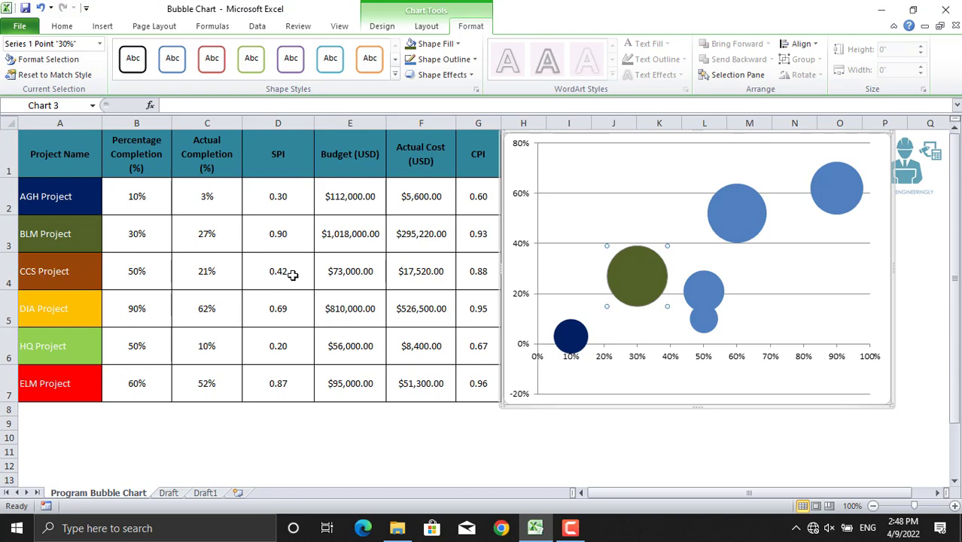
{"action": "left_click", "coordinate": [700, 292]}
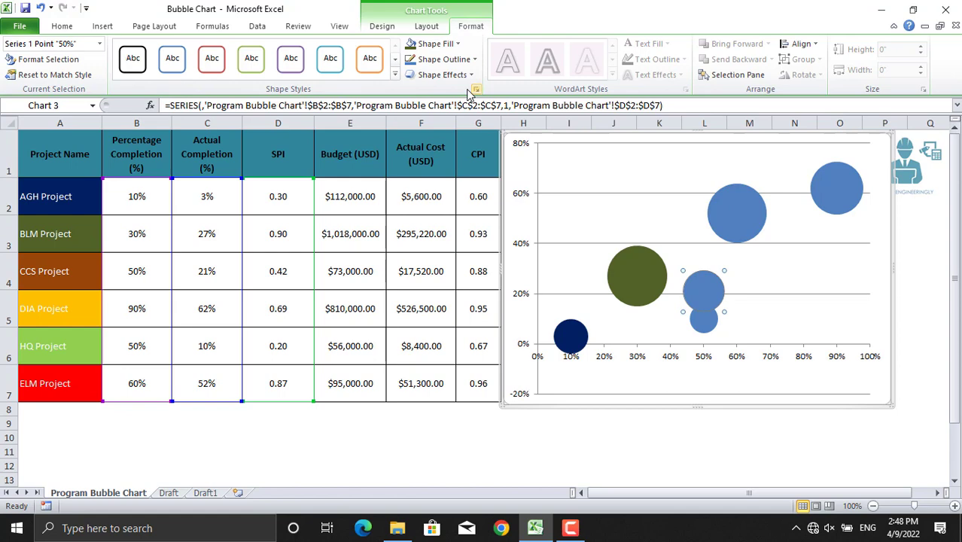
{"action": "left_click", "coordinate": [459, 45]}
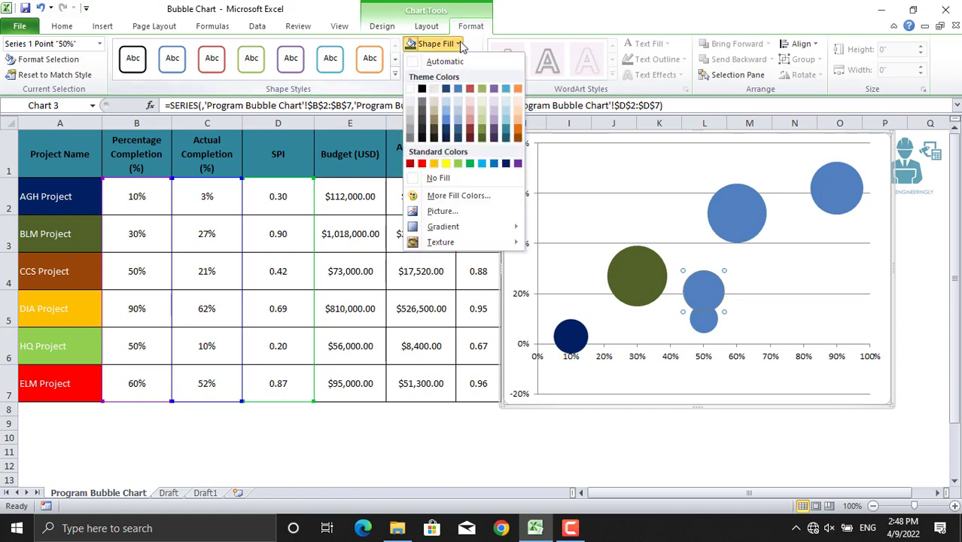
{"action": "left_click", "coordinate": [519, 138]}
{"action": "left_click", "coordinate": [33, 307]}
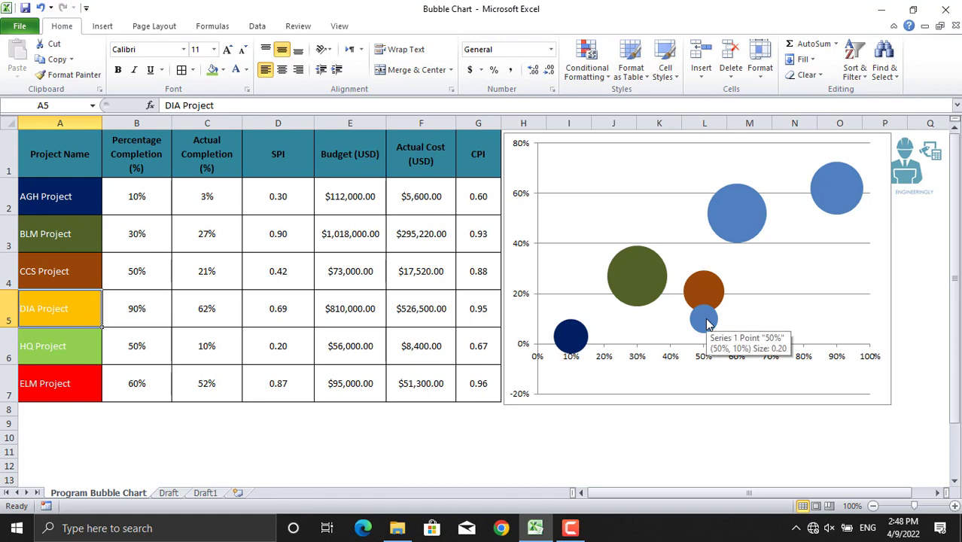
- Fill the 90% bubble light green and the large 60% bubble red
{"action": "left_click", "coordinate": [836, 188]}
{"action": "left_click", "coordinate": [836, 188]}
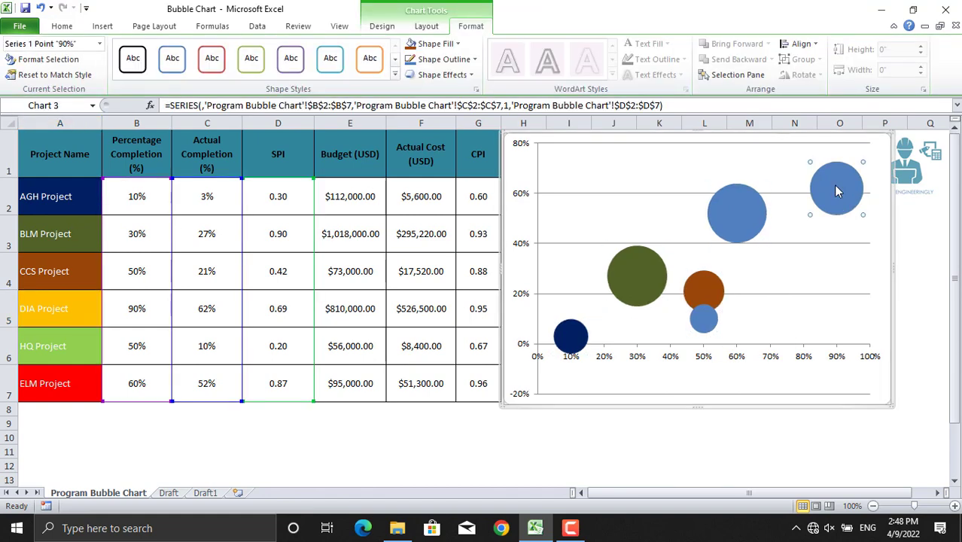
{"action": "left_click", "coordinate": [457, 44]}
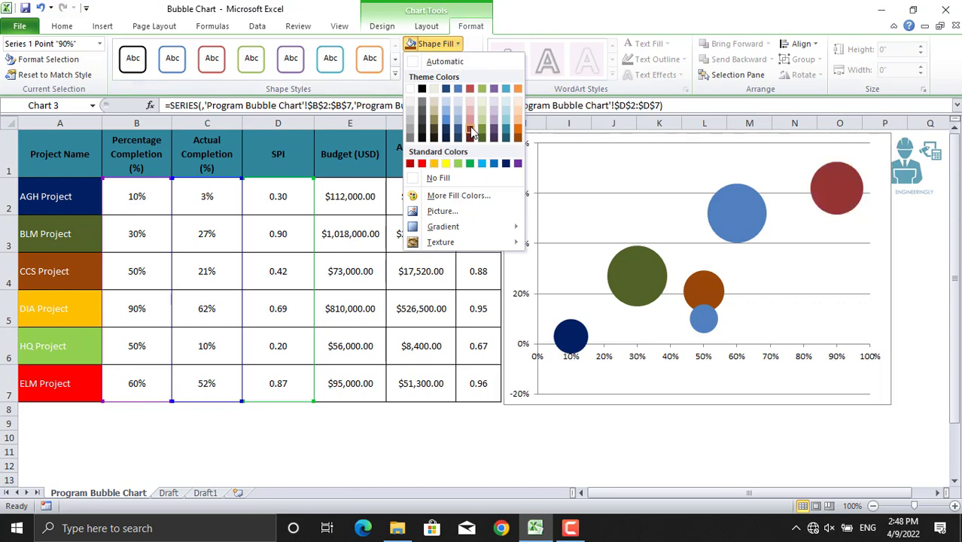
{"action": "left_click", "coordinate": [456, 165]}
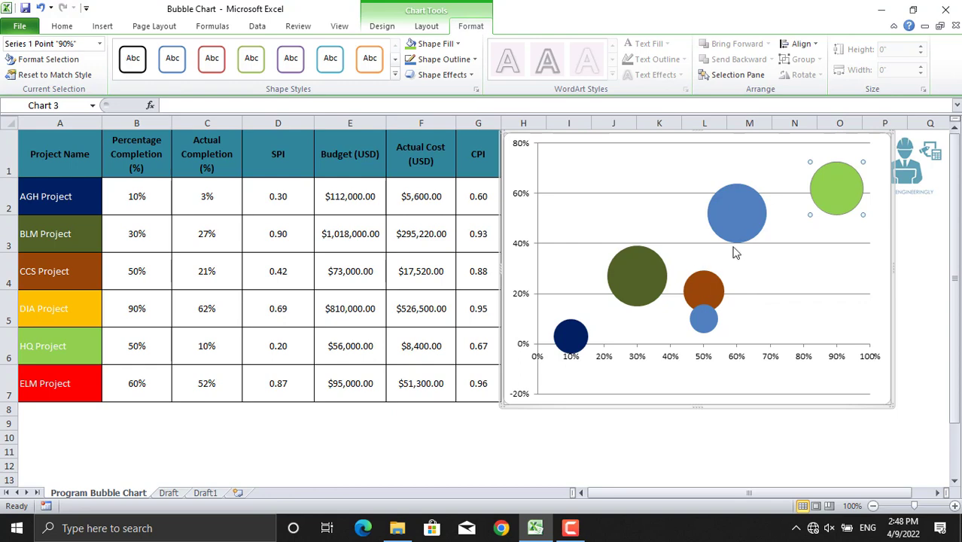
{"action": "left_click", "coordinate": [708, 313]}
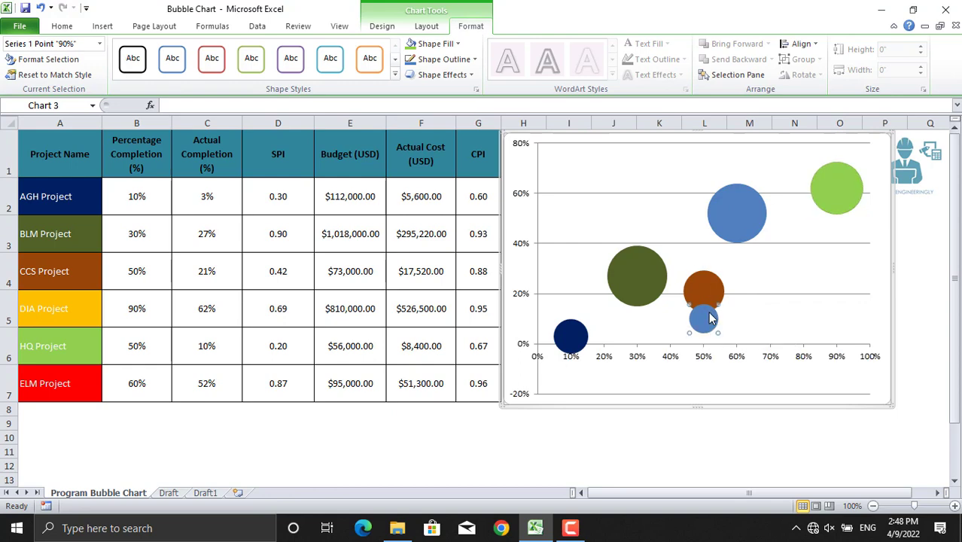
{"action": "left_click", "coordinate": [743, 222]}
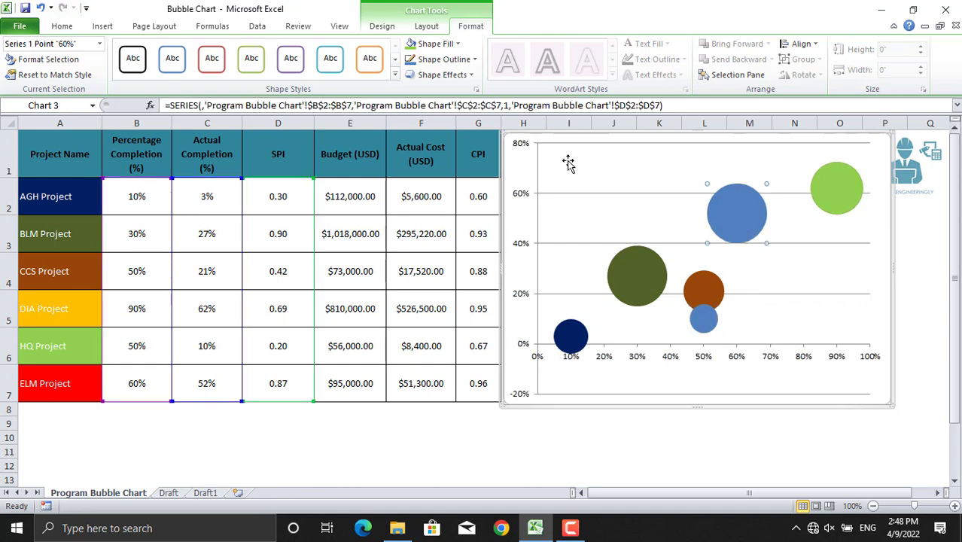
{"action": "left_click", "coordinate": [431, 44]}
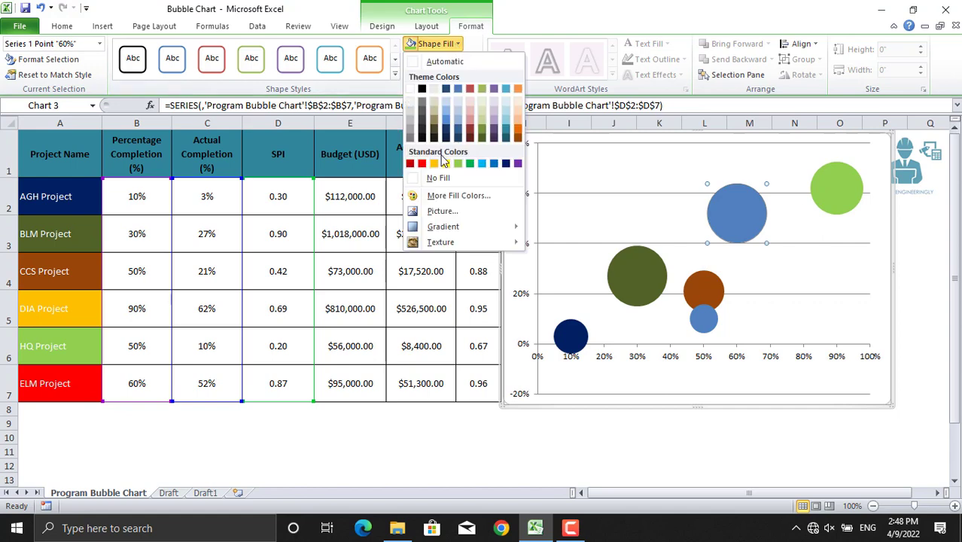
{"action": "left_click", "coordinate": [421, 163]}
- Fill the small 50%, 10% bubble amber
{"action": "left_click", "coordinate": [704, 322]}
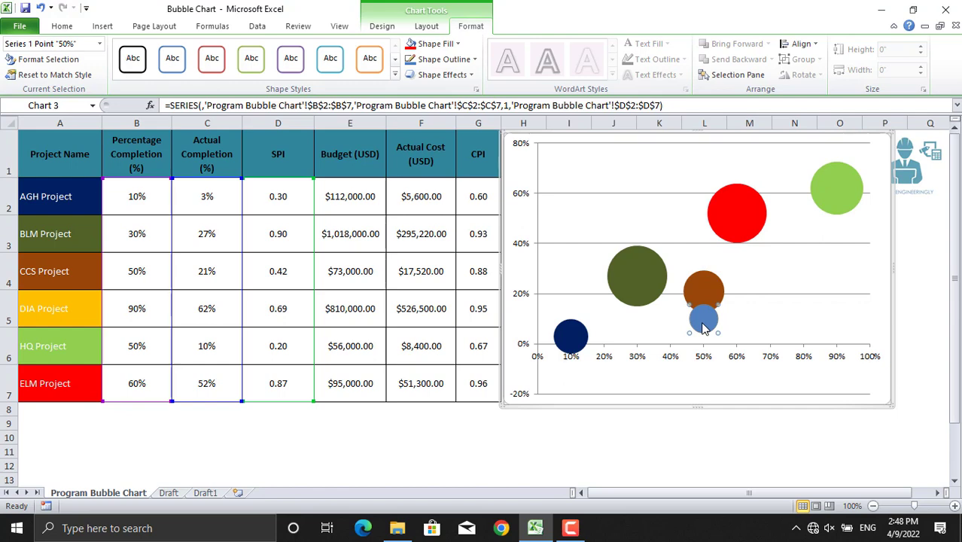
{"action": "left_click", "coordinate": [456, 44]}
{"action": "left_click", "coordinate": [434, 164]}
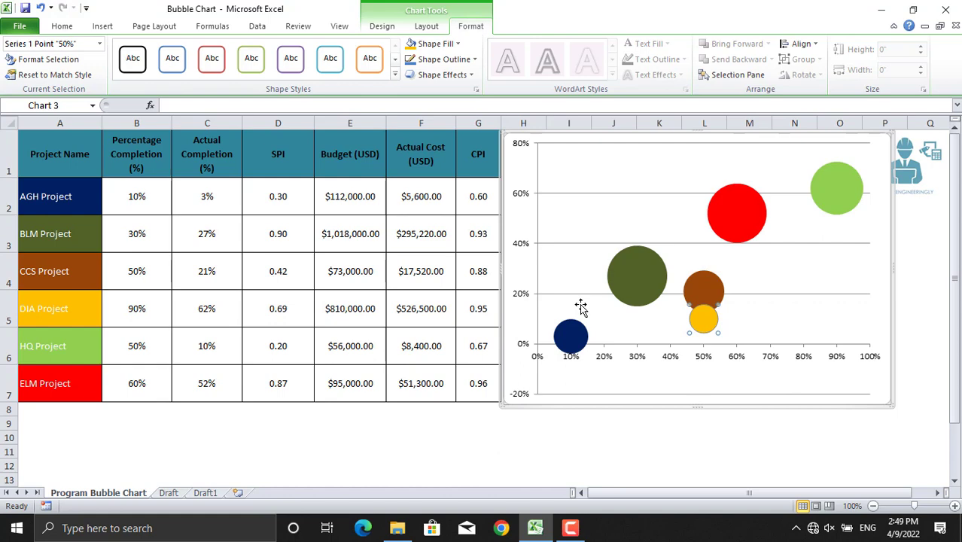
{"action": "left_click", "coordinate": [696, 475]}
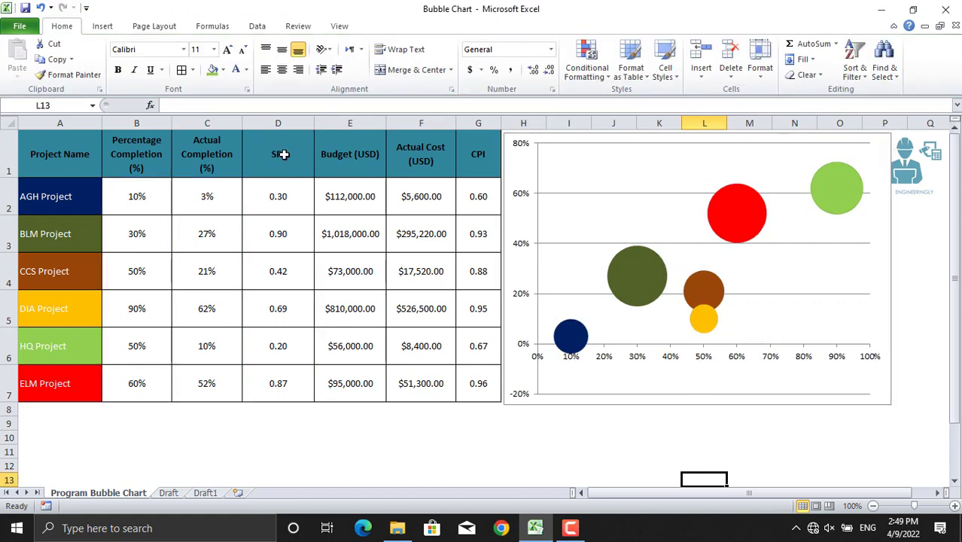
{"action": "left_click", "coordinate": [706, 335]}
- Add data labels to the bubbles showing 3%, 27%, 21%, 10%, 52% and 62%
{"action": "right_click", "coordinate": [706, 335]}
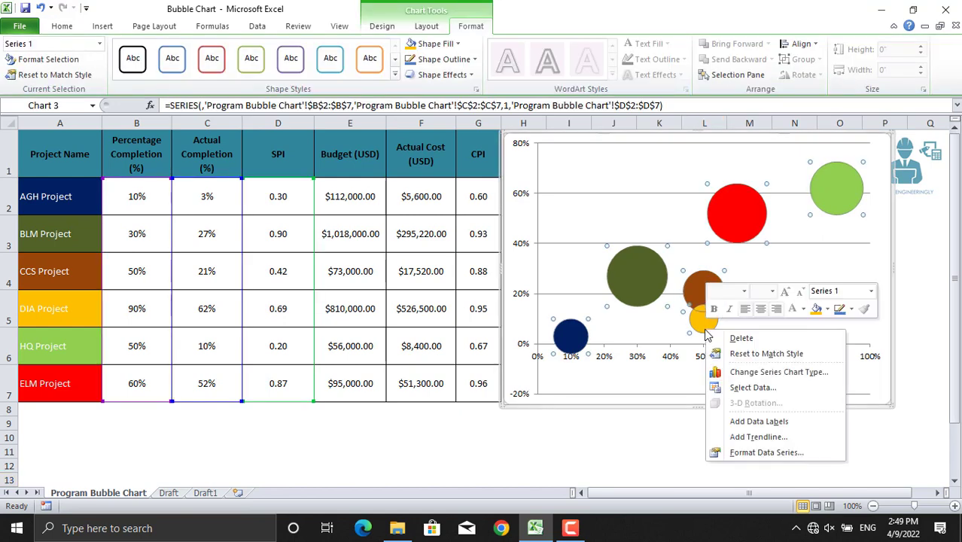
{"action": "left_click", "coordinate": [768, 426]}
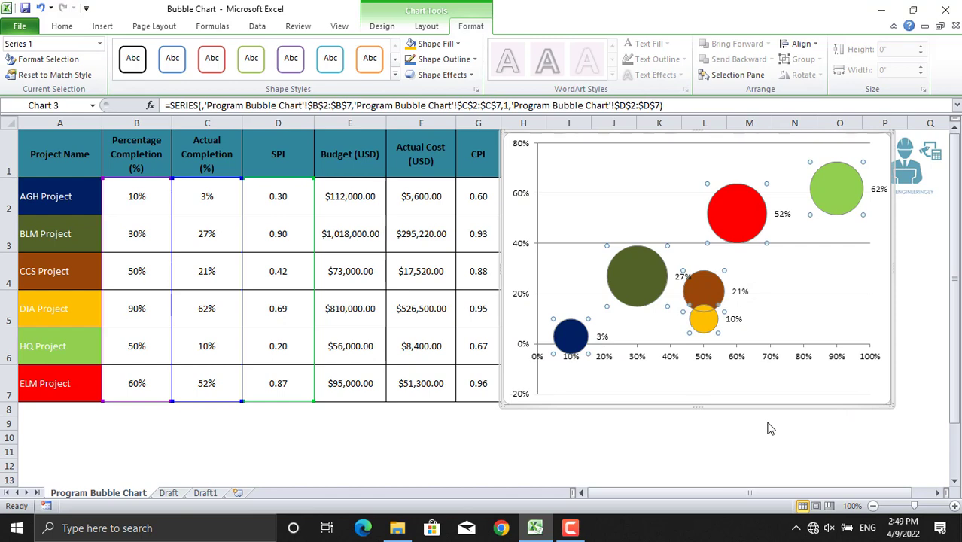
{"action": "left_click", "coordinate": [735, 323]}
{"action": "right_click", "coordinate": [735, 323]}
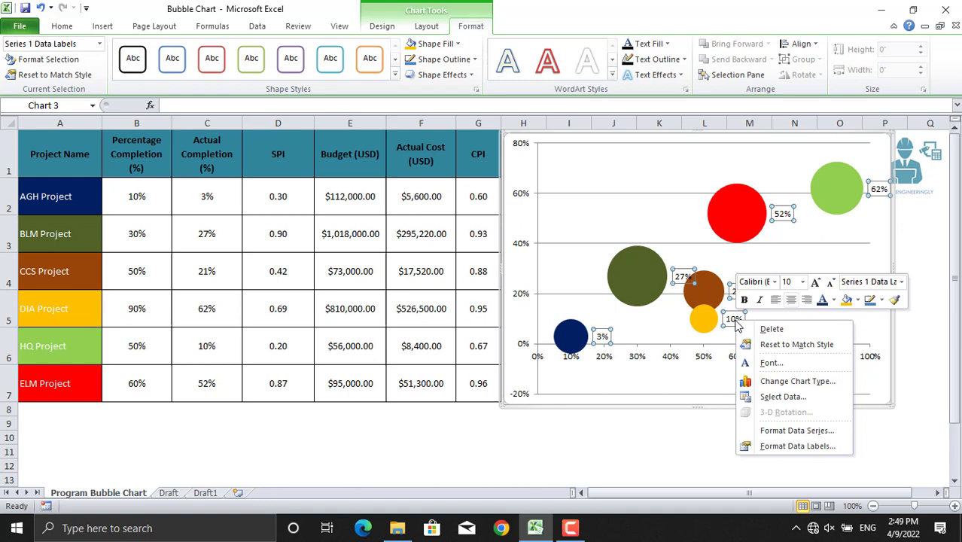
- Show only Bubble Size in the data labels, positioned Right of each bubble
{"action": "left_click", "coordinate": [793, 447]}
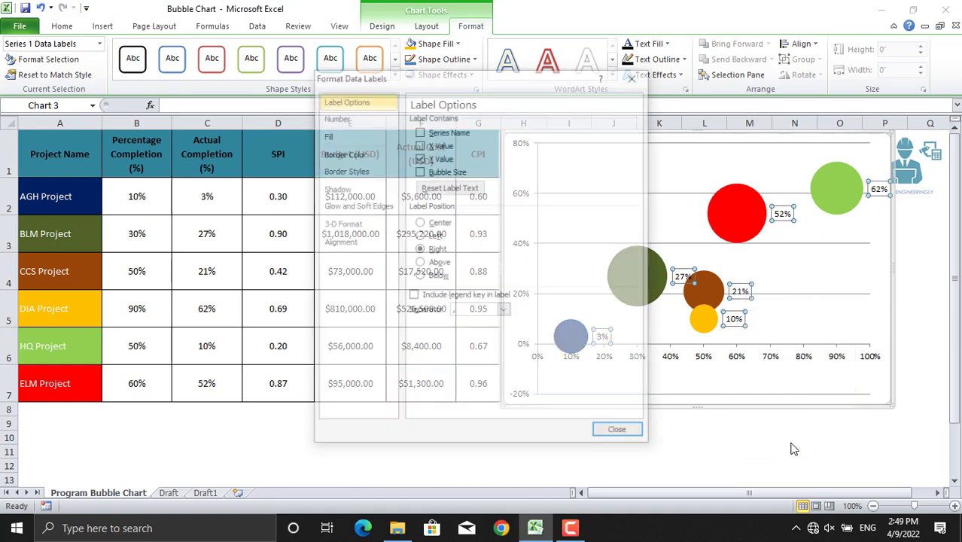
{"action": "left_click", "coordinate": [437, 172]}
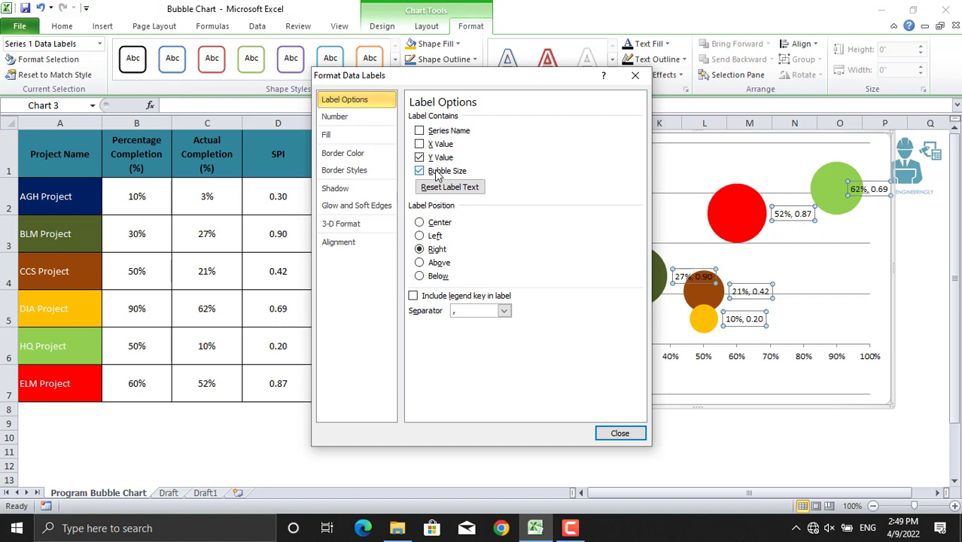
{"action": "left_click", "coordinate": [420, 158]}
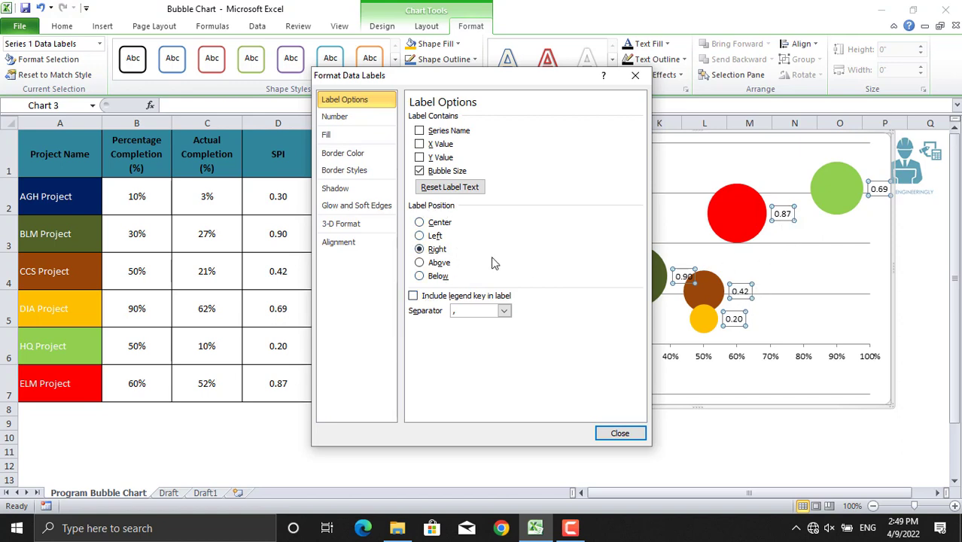
{"action": "left_click", "coordinate": [435, 237]}
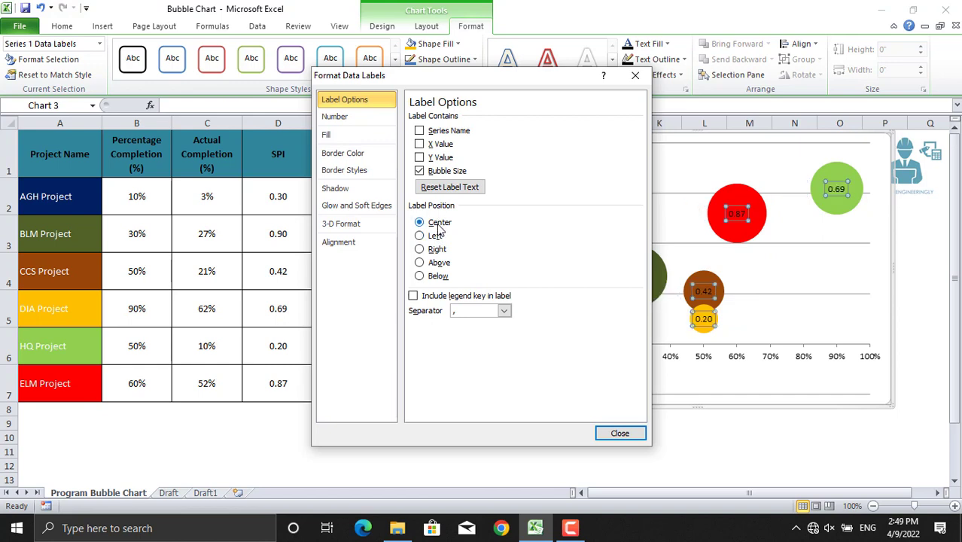
{"action": "left_click", "coordinate": [436, 249]}
{"action": "left_click", "coordinate": [622, 435]}
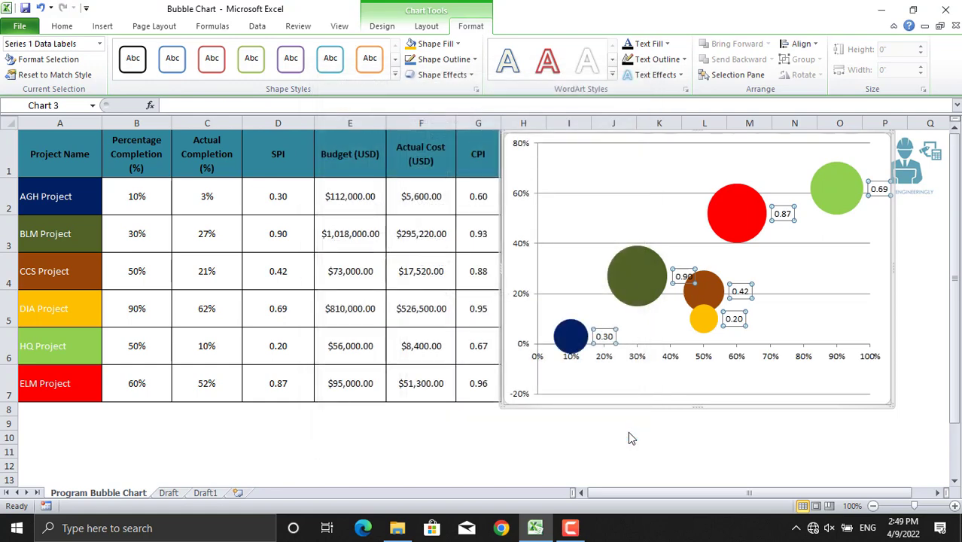
- Select the whole chart area instead of the data labels
{"action": "left_click", "coordinate": [657, 374]}
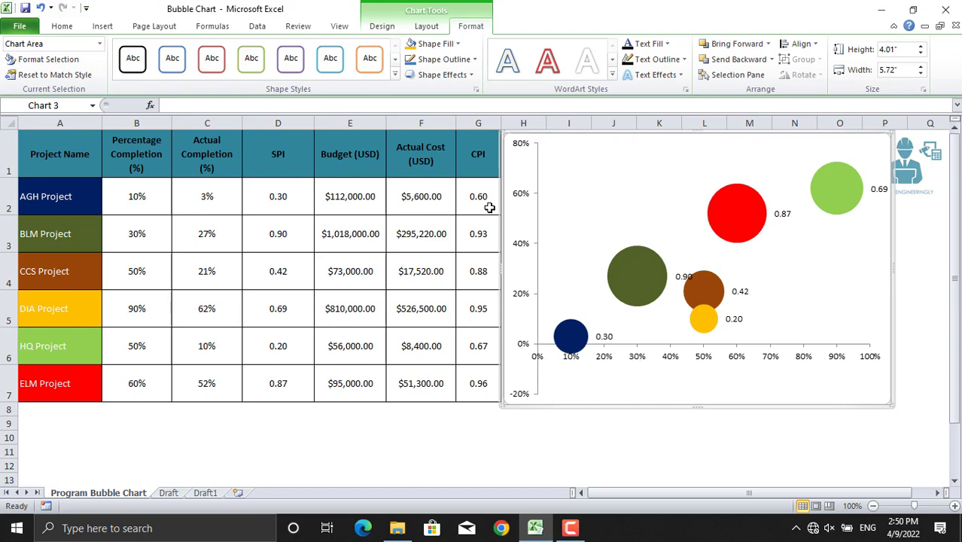
- Add a title below the horizontal axis reading 'Planned Conpletion, %'
{"action": "left_click", "coordinate": [427, 27]}
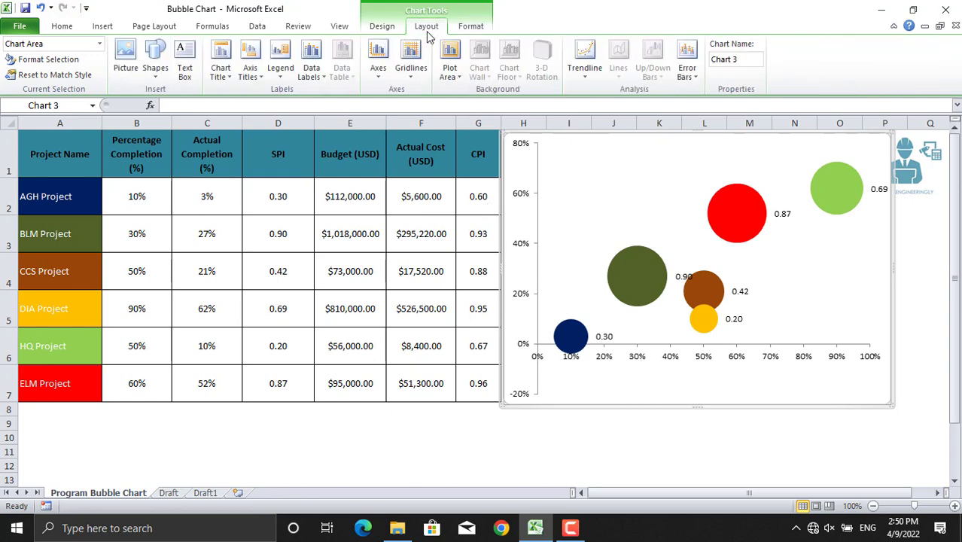
{"action": "left_click", "coordinate": [254, 75]}
{"action": "mouse_move", "coordinate": [278, 95]}
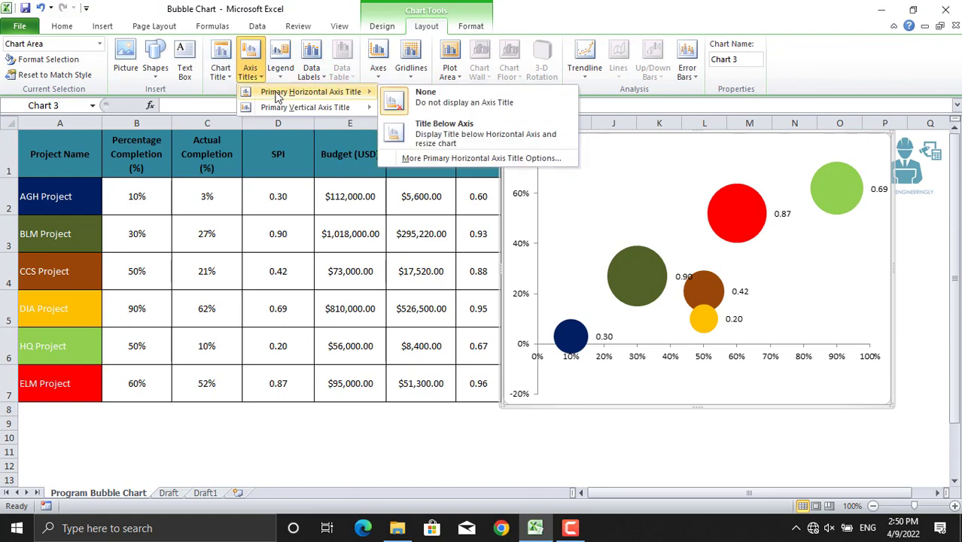
{"action": "left_click", "coordinate": [443, 129]}
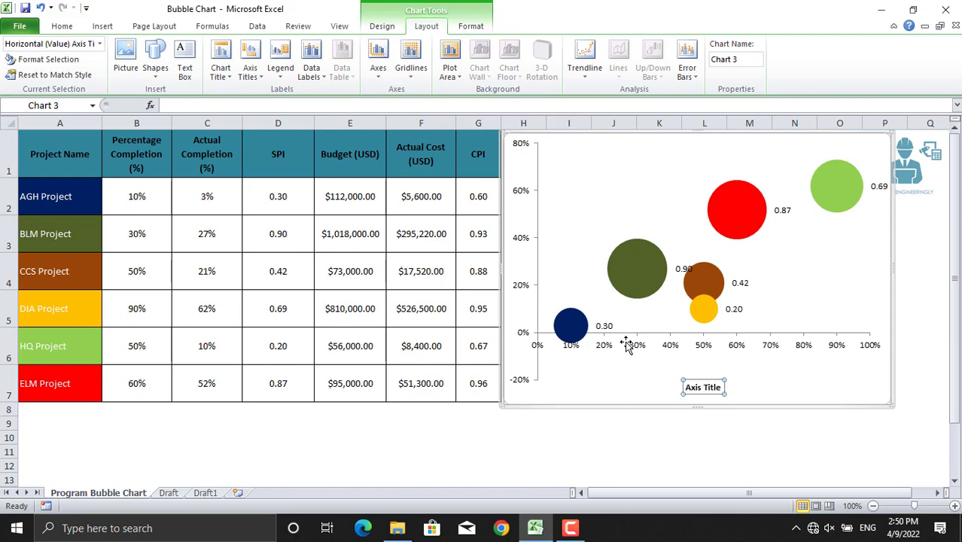
{"action": "mouse_move", "coordinate": [579, 340]}
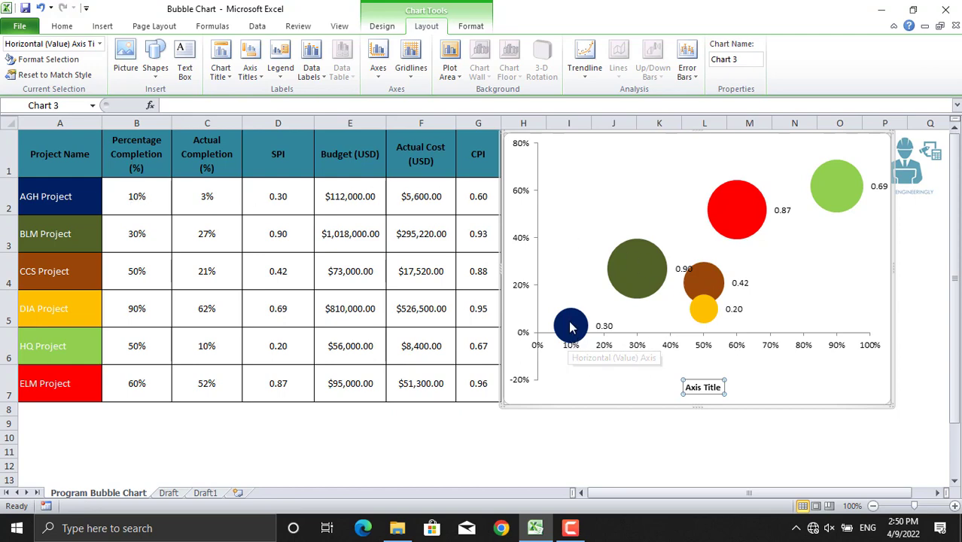
{"action": "left_click_drag", "start_coordinate": [721, 387], "coordinate": [683, 390]}
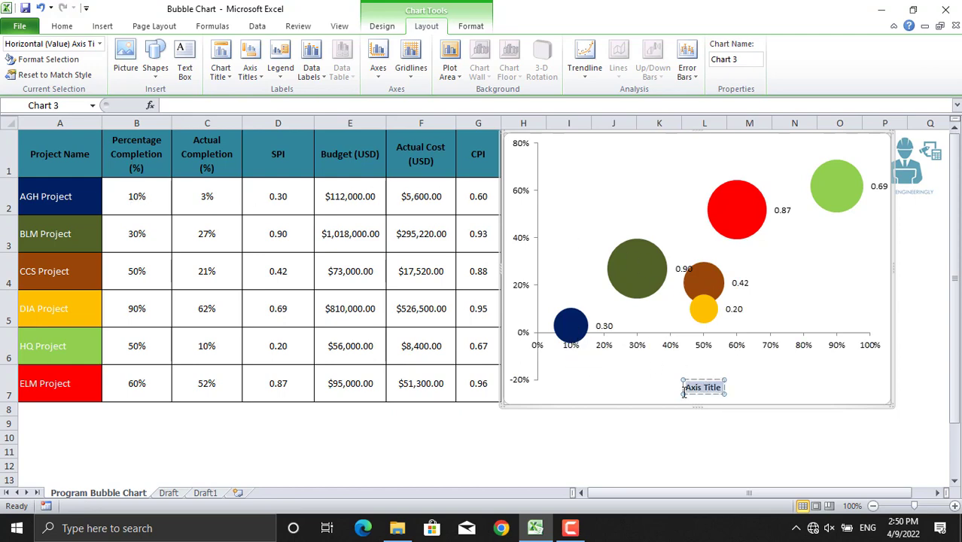
{"action": "type", "text": "P"}
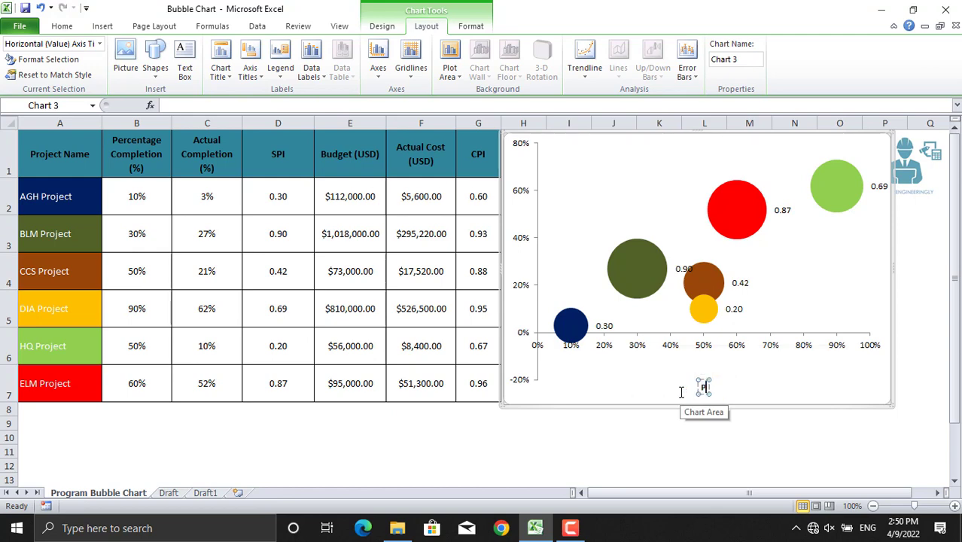
{"action": "type", "text": "lanned C"}
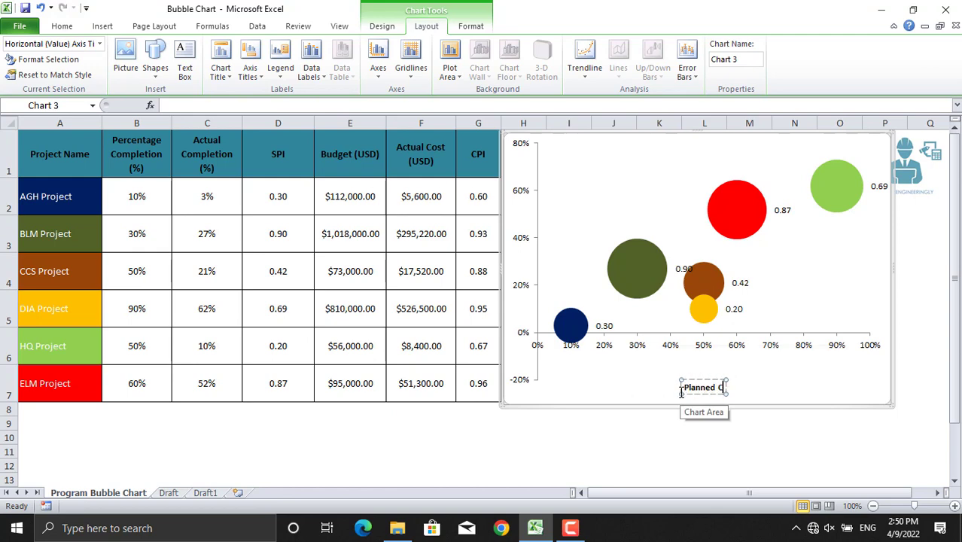
{"action": "type", "text": "onpletion"}
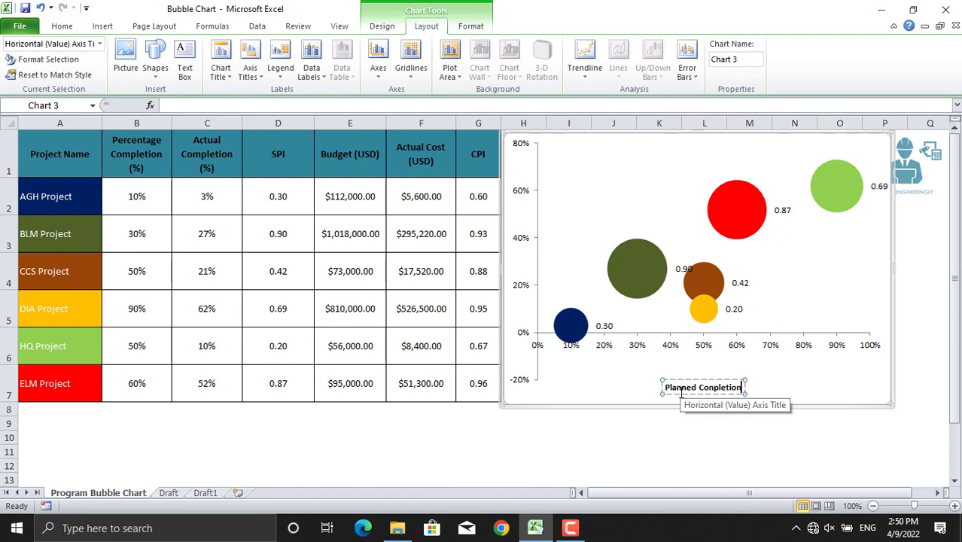
{"action": "type", "text": ", S"}
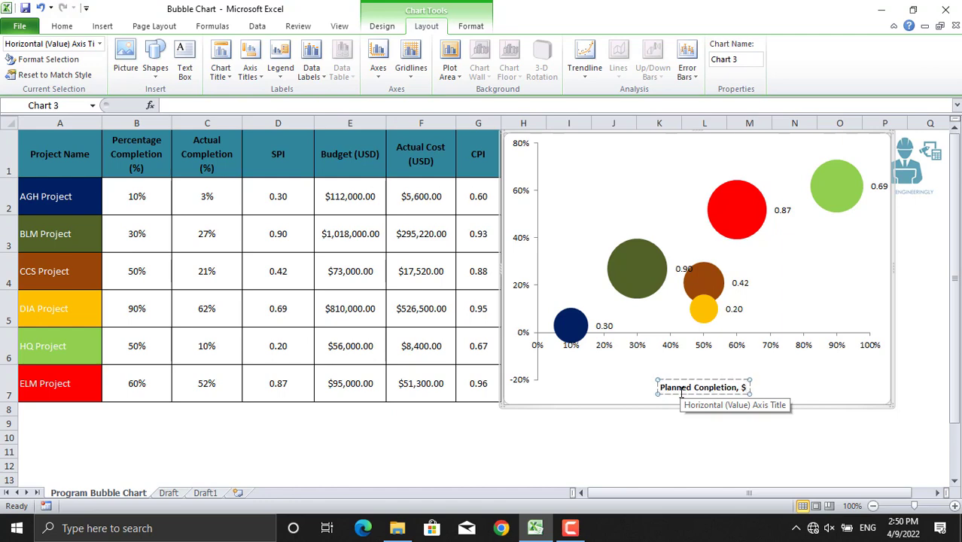
{"action": "key", "text": "BackSpace"}
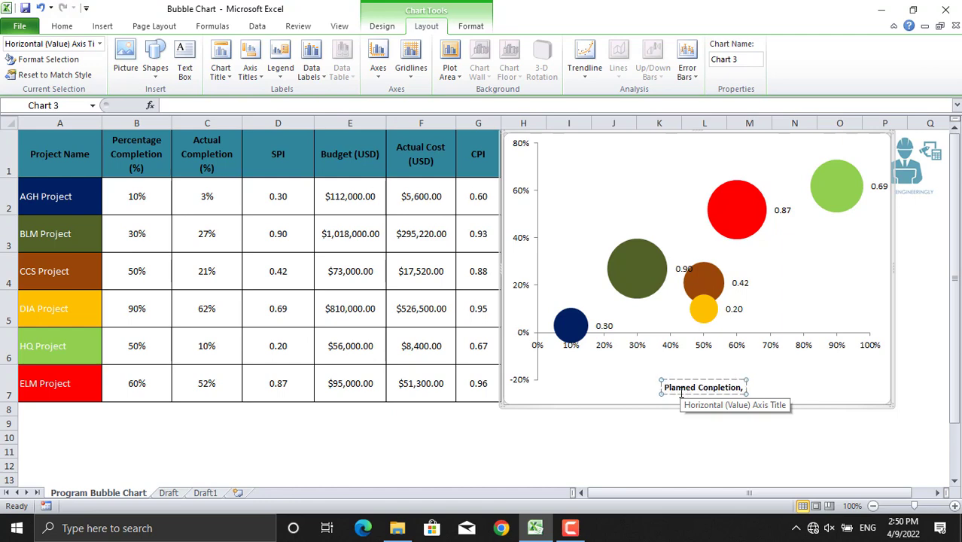
{"action": "type", "text": "%"}
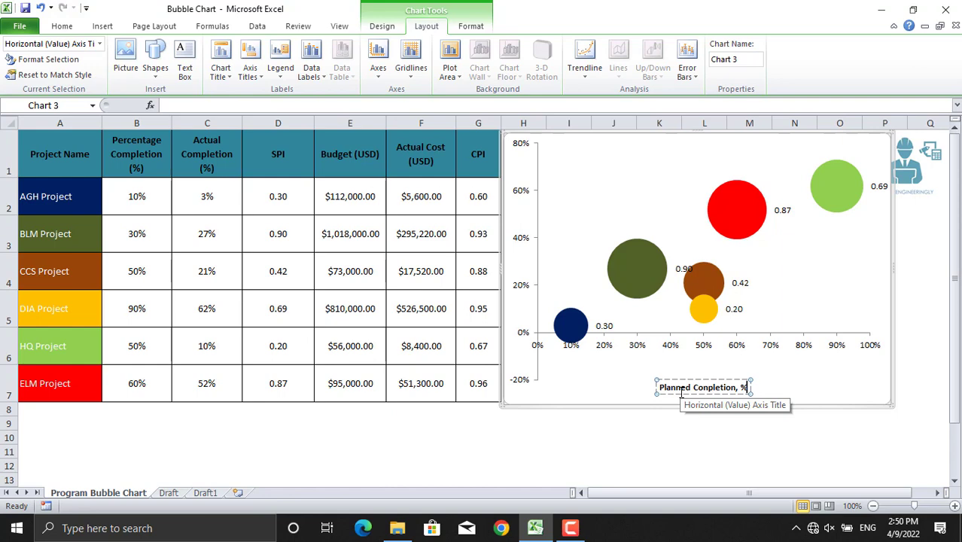
{"action": "left_click", "coordinate": [524, 292]}
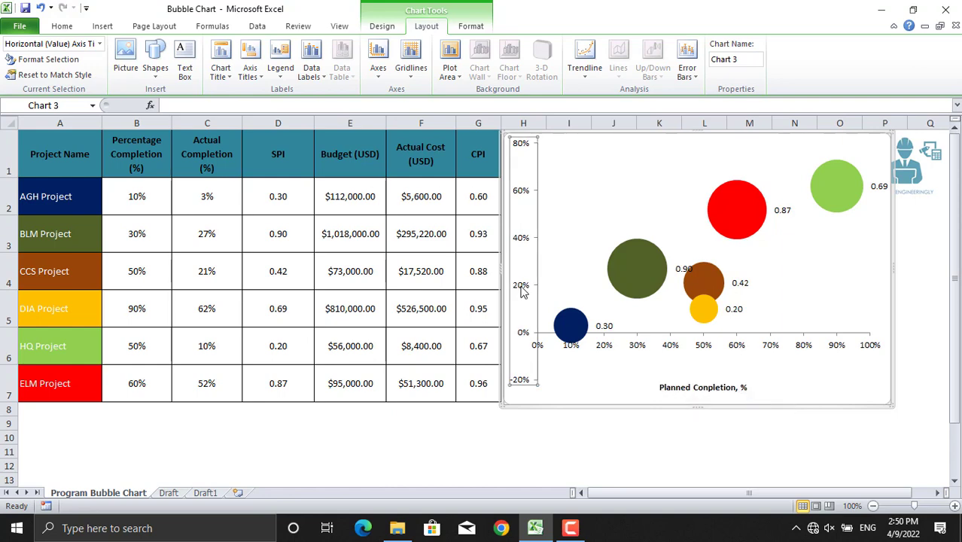
- Add a rotated vertical axis title to the bubble chart reading 'Actual Completion, %'
{"action": "left_click", "coordinate": [263, 75]}
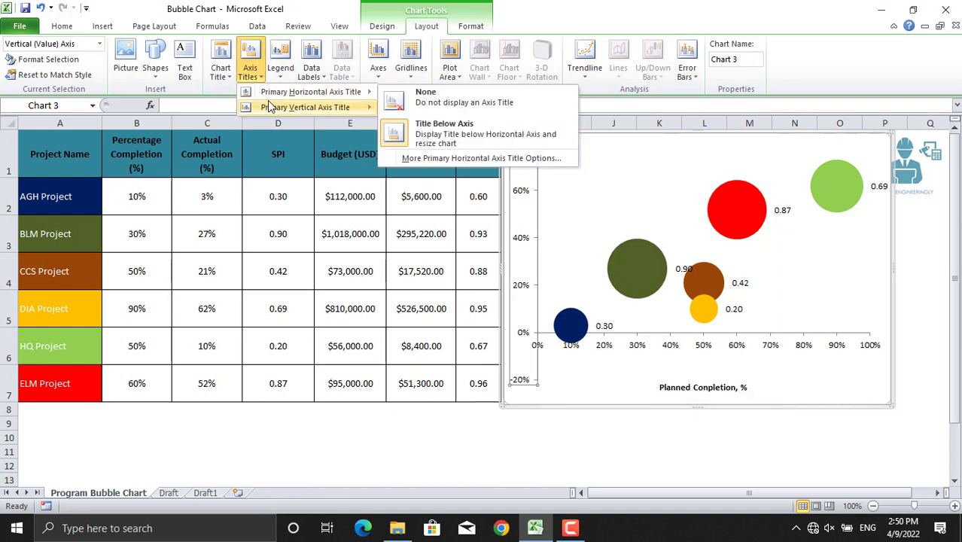
{"action": "mouse_move", "coordinate": [269, 105]}
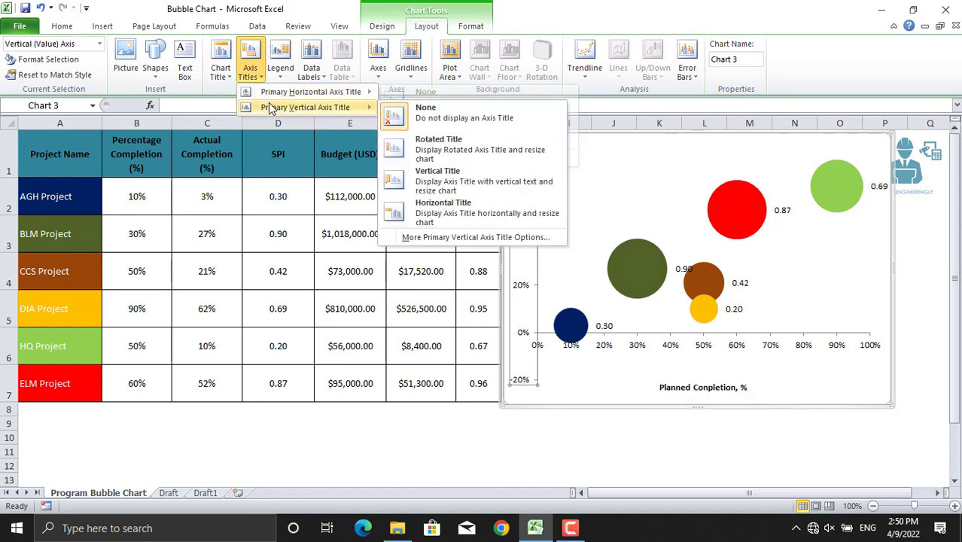
{"action": "left_click", "coordinate": [469, 158]}
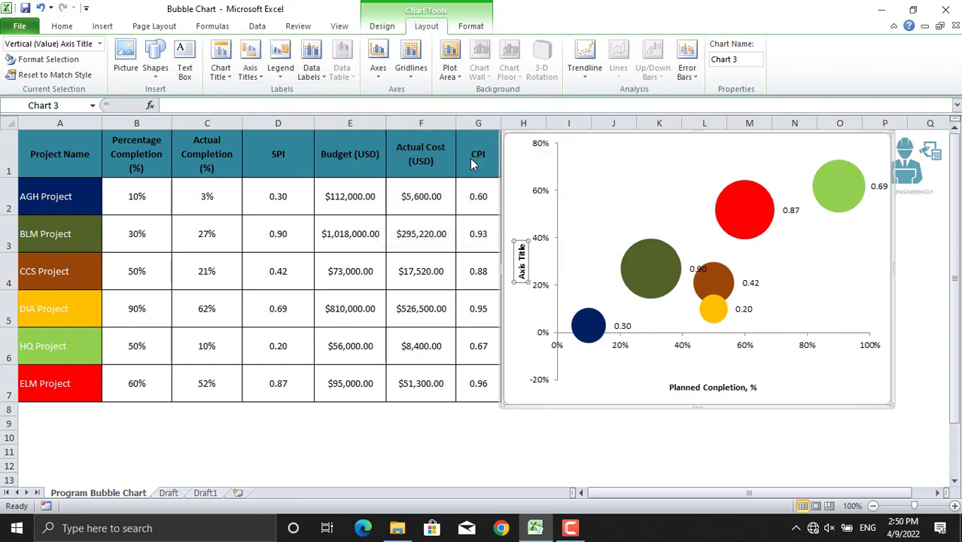
{"action": "left_click_drag", "start_coordinate": [521, 244], "coordinate": [520, 283]}
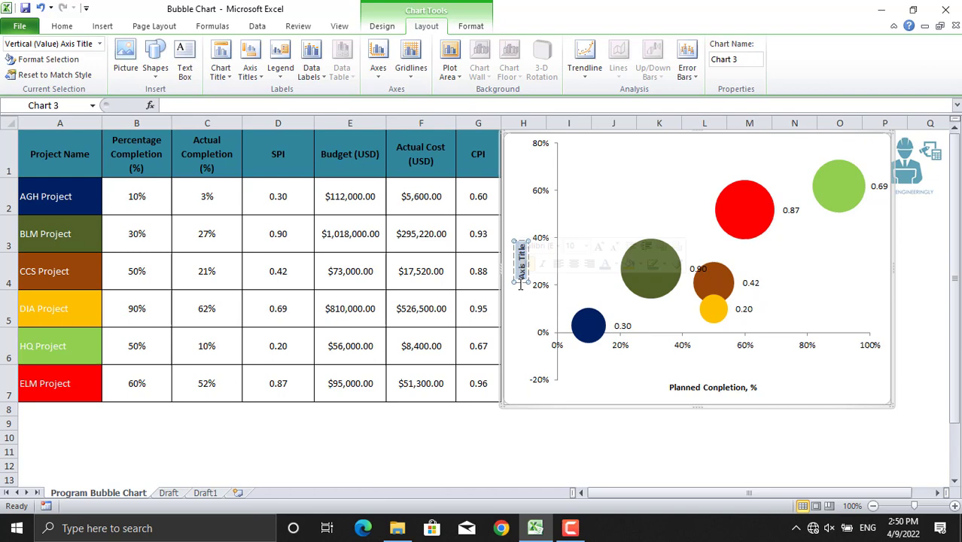
{"action": "type", "text": "Actual"}
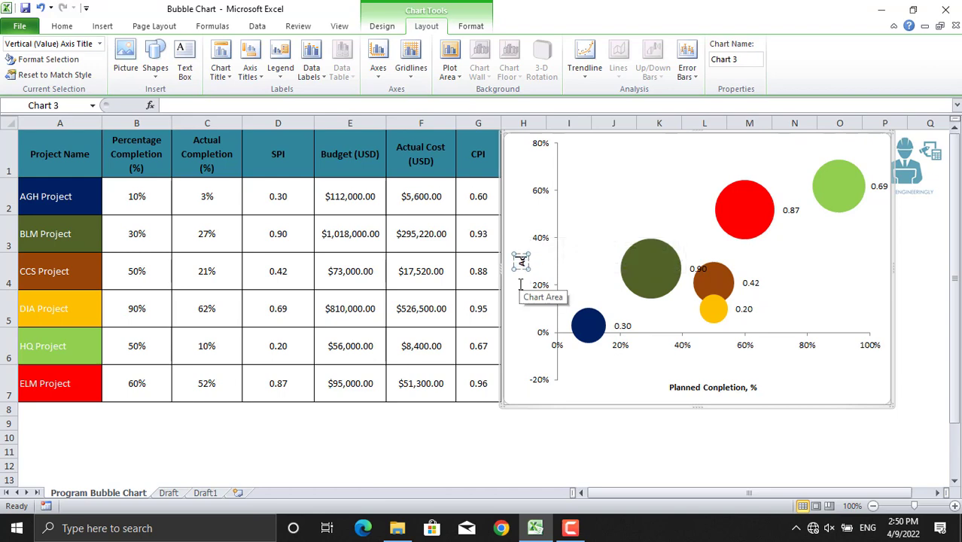
{"action": "type", "text": " Co"}
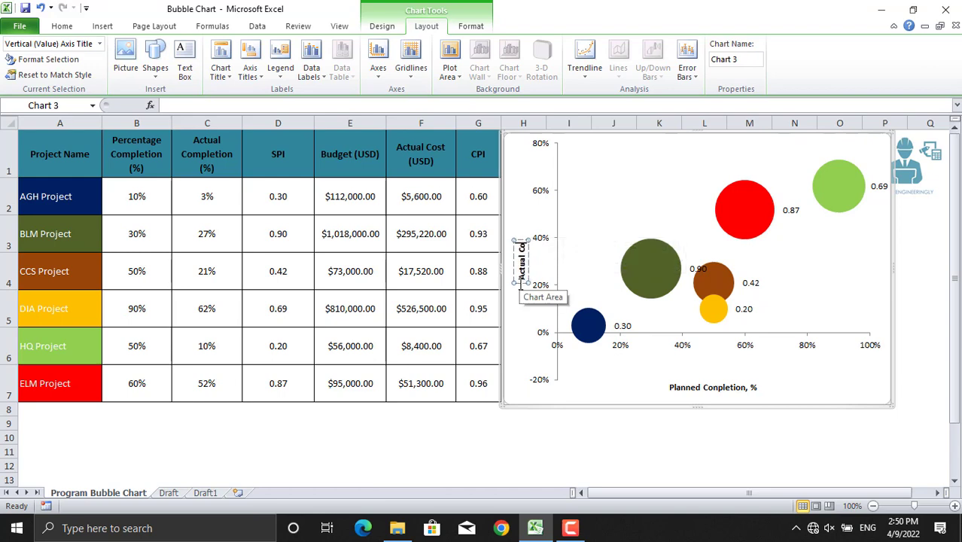
{"action": "type", "text": "mpletion"}
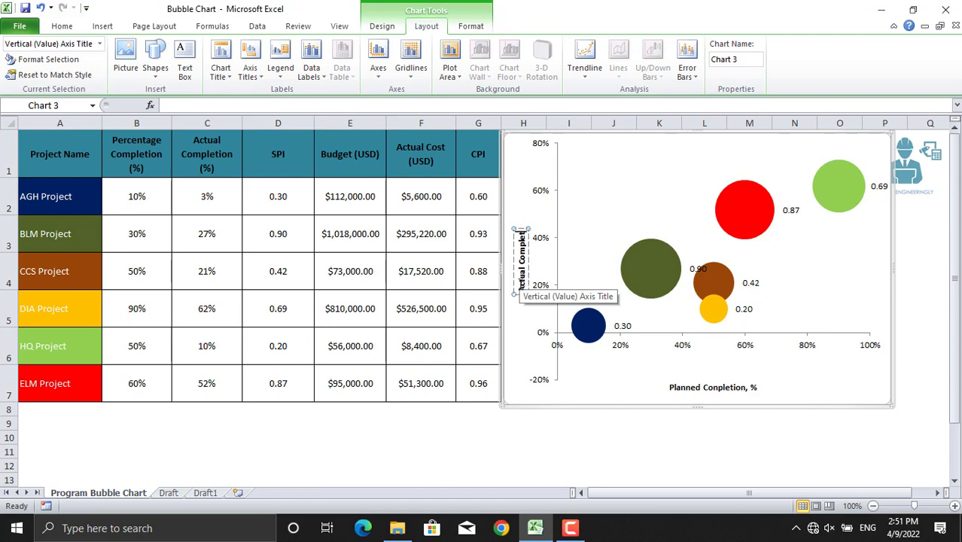
{"action": "type", "text": ","}
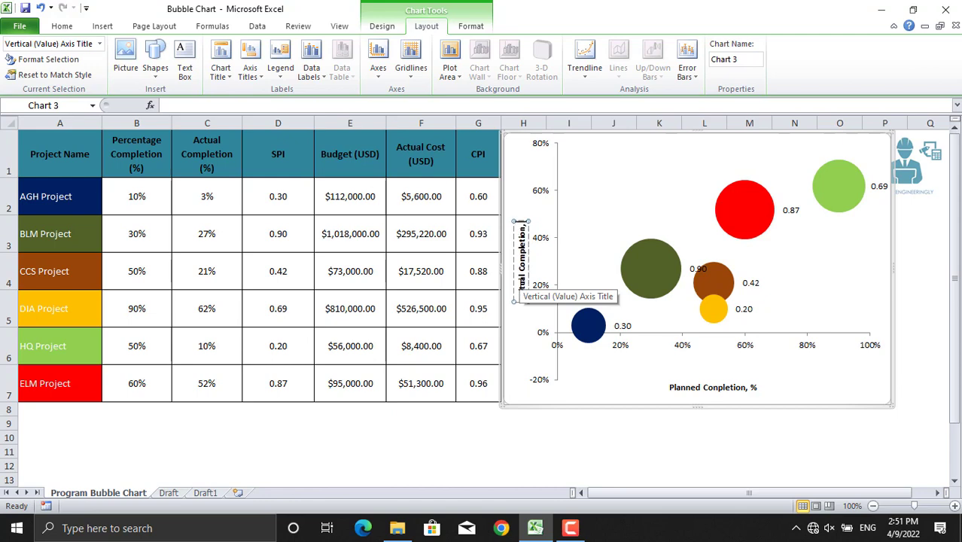
{"action": "type", "text": " %"}
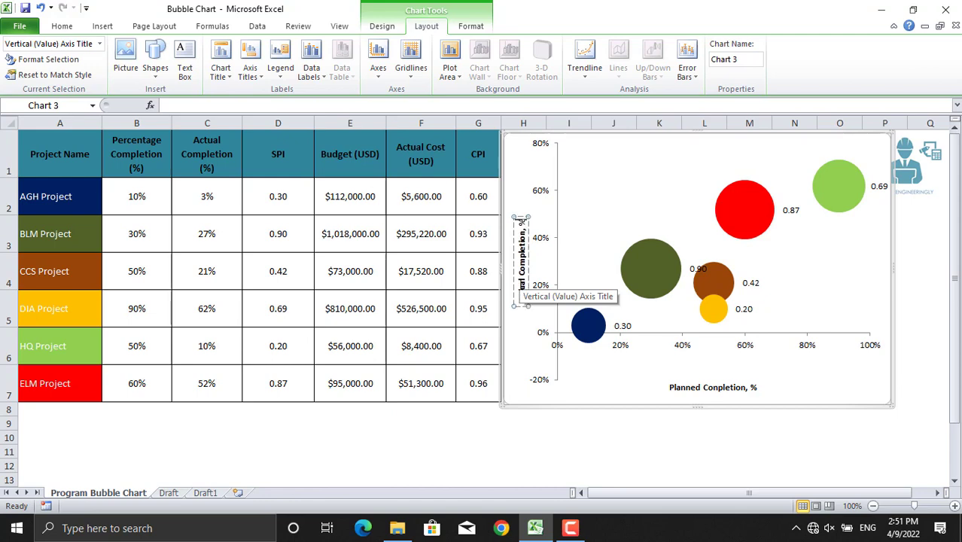
{"action": "left_click", "coordinate": [690, 440]}
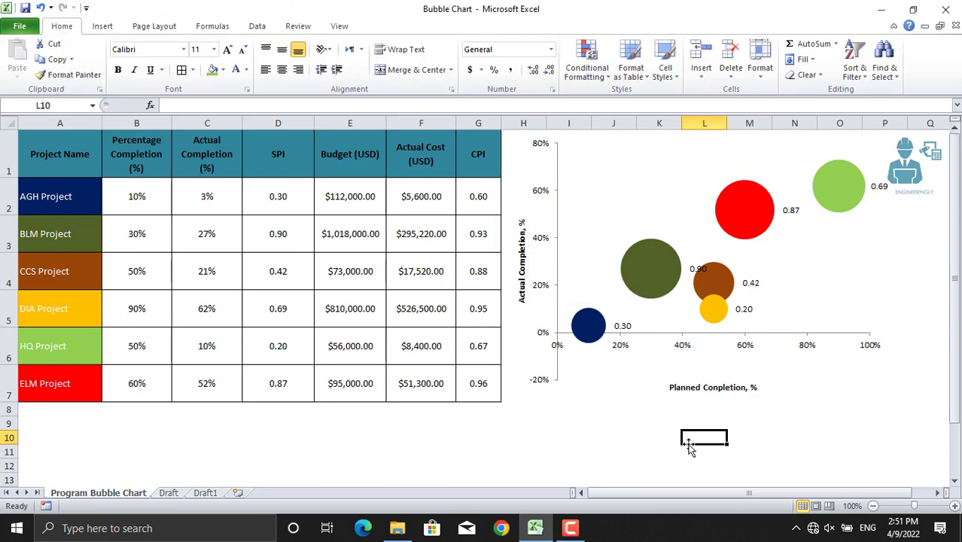